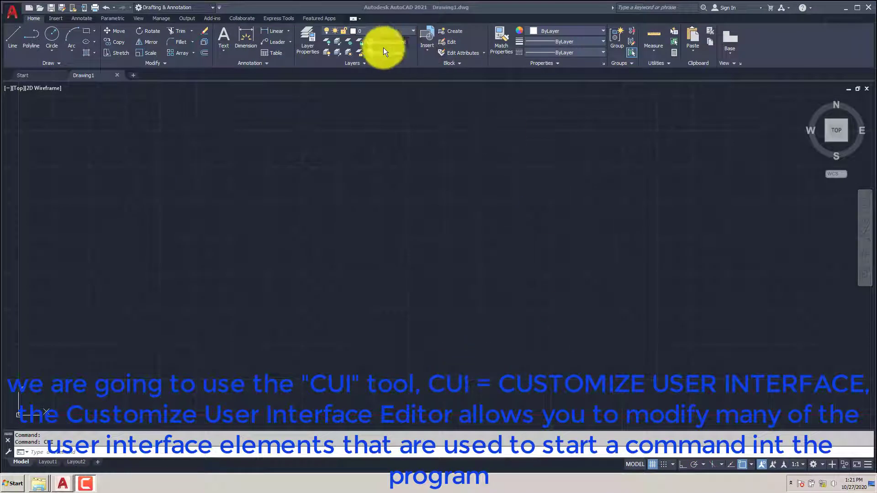
# - Look at the workspace list, and hide and restore the Workspace switcher on the Quick Access Toolbar
pyautogui.click(284, 4)
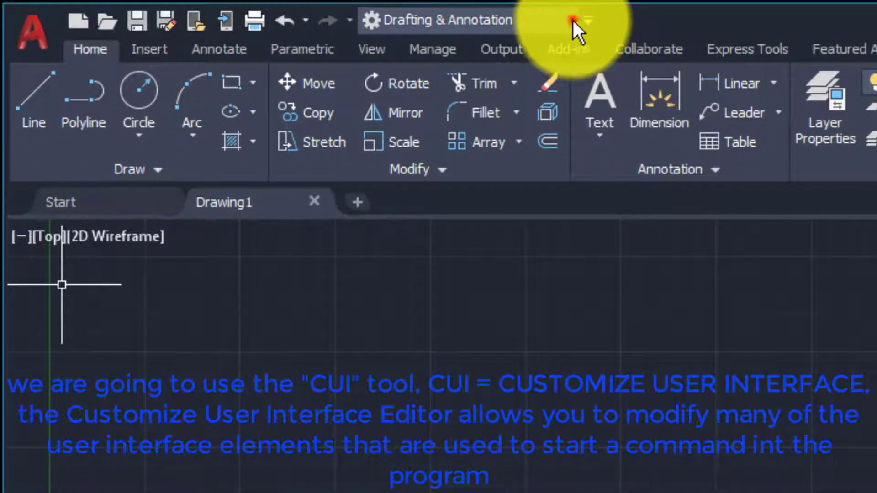
pyautogui.click(573, 21)
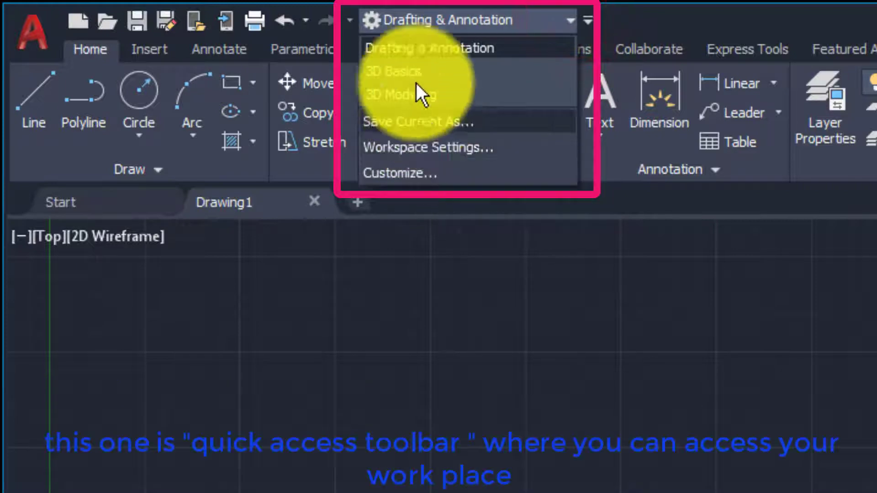
pyautogui.click(668, 26)
pyautogui.click(588, 20)
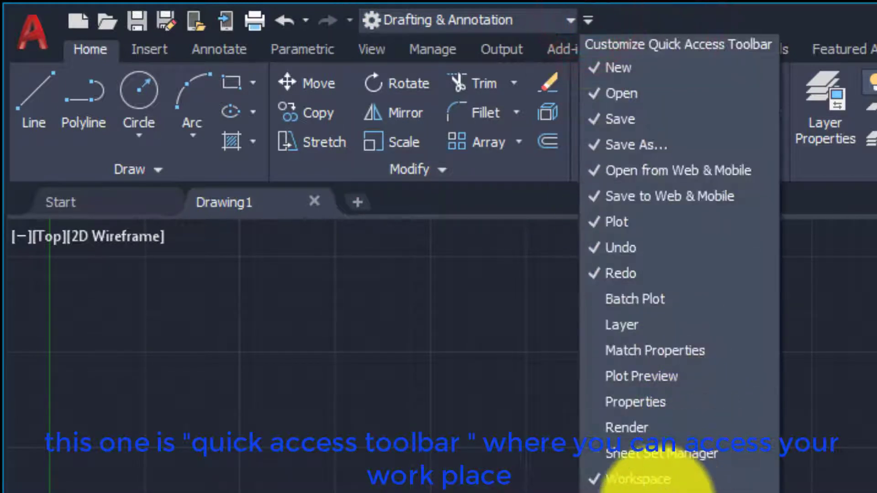
pyautogui.click(638, 479)
pyautogui.click(366, 19)
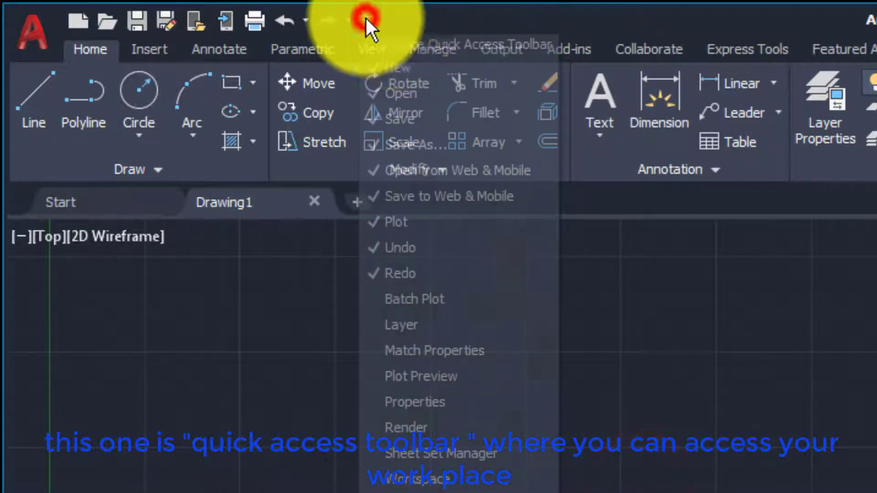
pyautogui.click(434, 475)
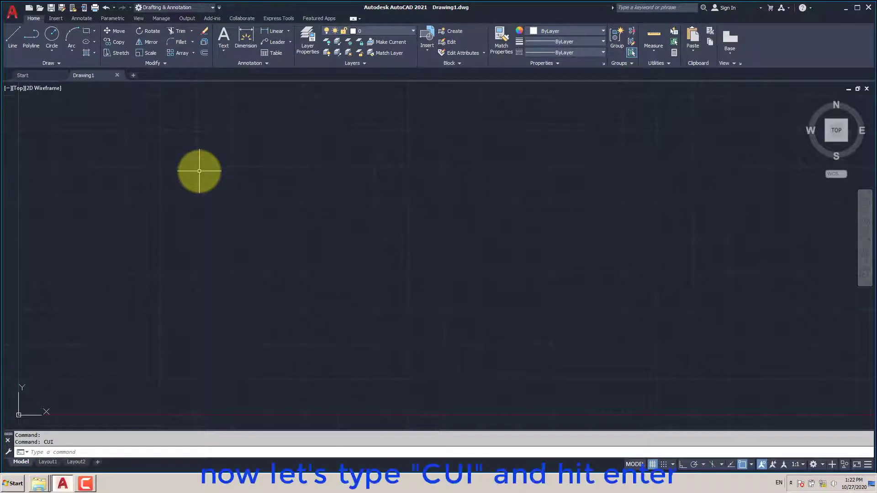
# - Open the Customize User Interface editor with CUI and add a new workspace
pyautogui.write('c')
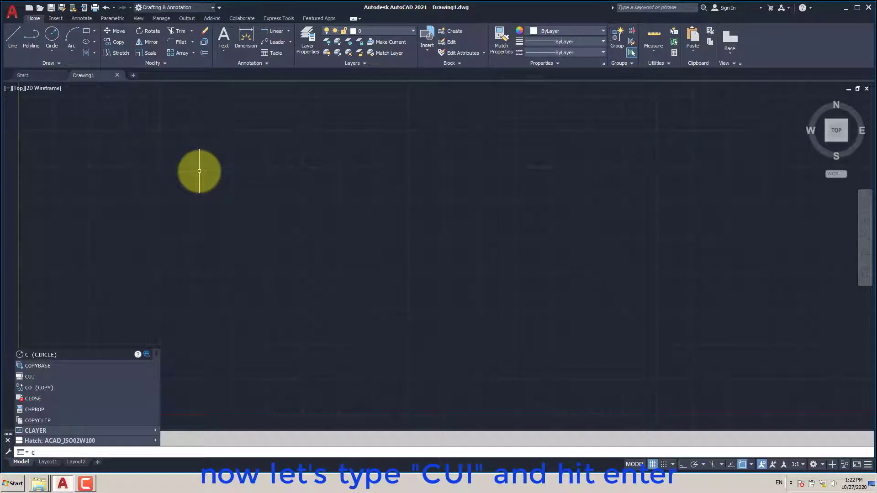
pyautogui.write('ui')
pyautogui.press('Return')
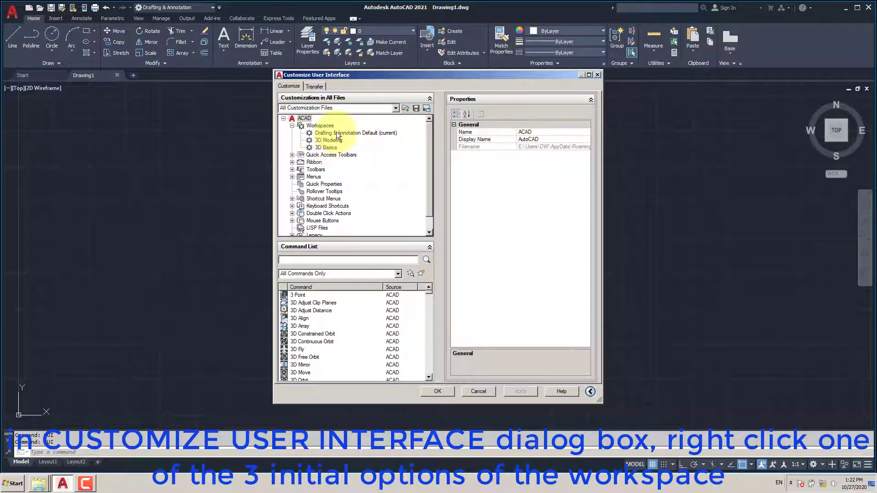
pyautogui.click(336, 133)
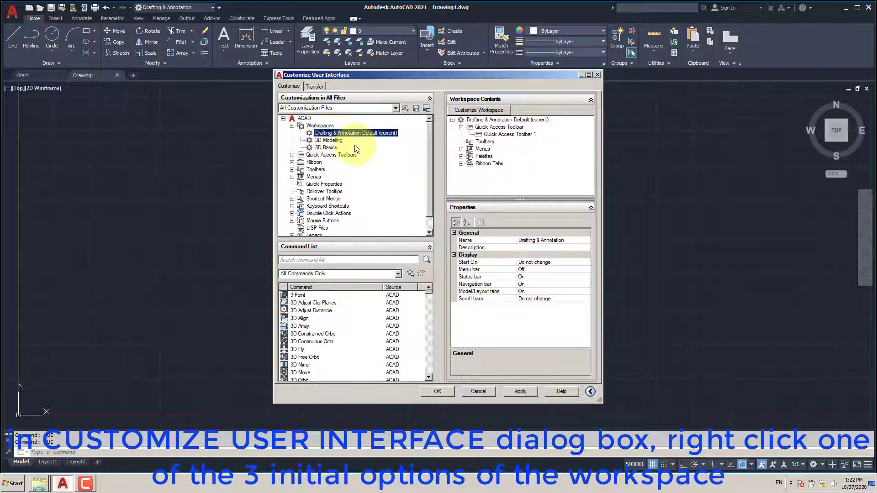
pyautogui.rightClick(346, 133)
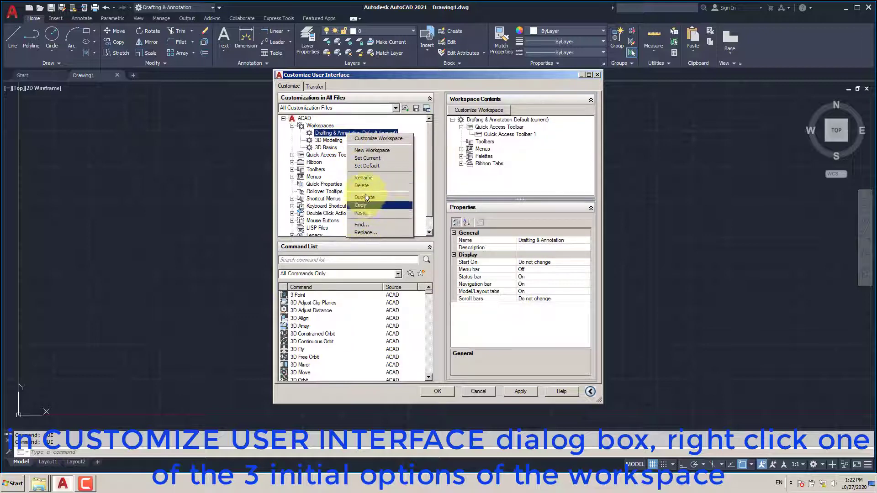
pyautogui.click(369, 151)
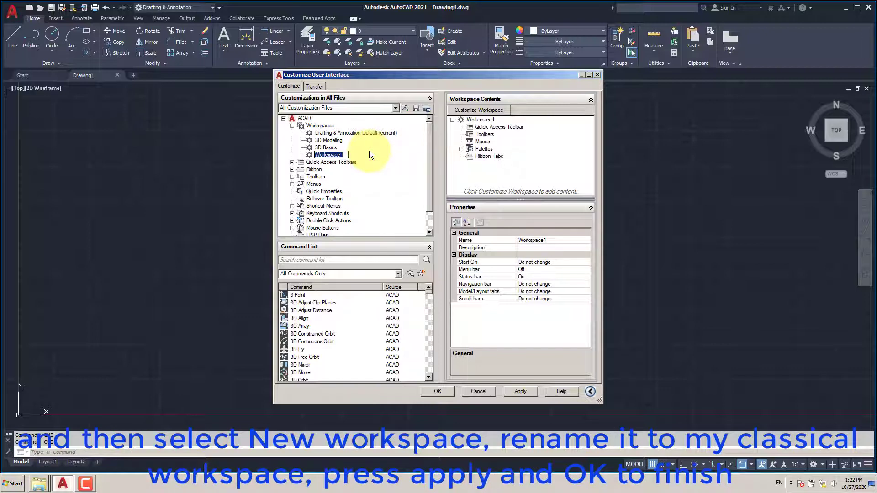
# - Name the new workspace MY CLASSICAL WORKSPACE, apply the customization and close the editor
pyautogui.write('m')
pyautogui.write('MY')
pyautogui.write(' CLASSI')
pyautogui.write('CAL')
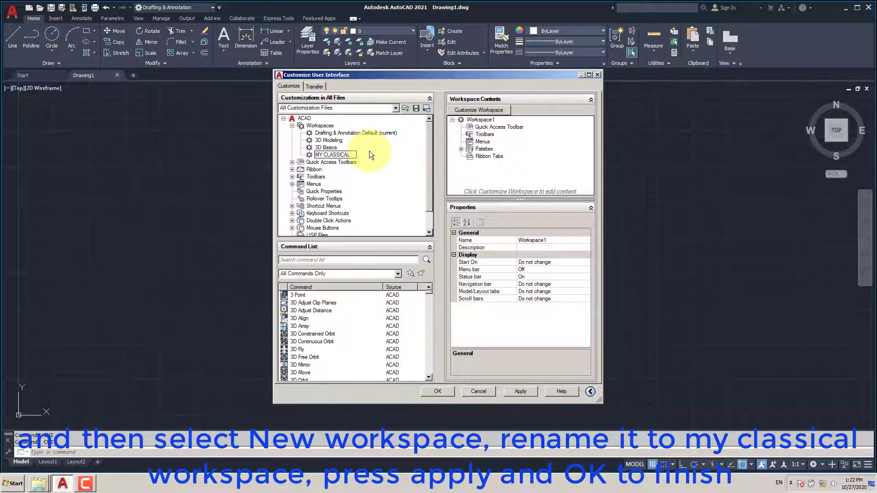
pyautogui.write(' WORKSPACE')
pyautogui.click(400, 179)
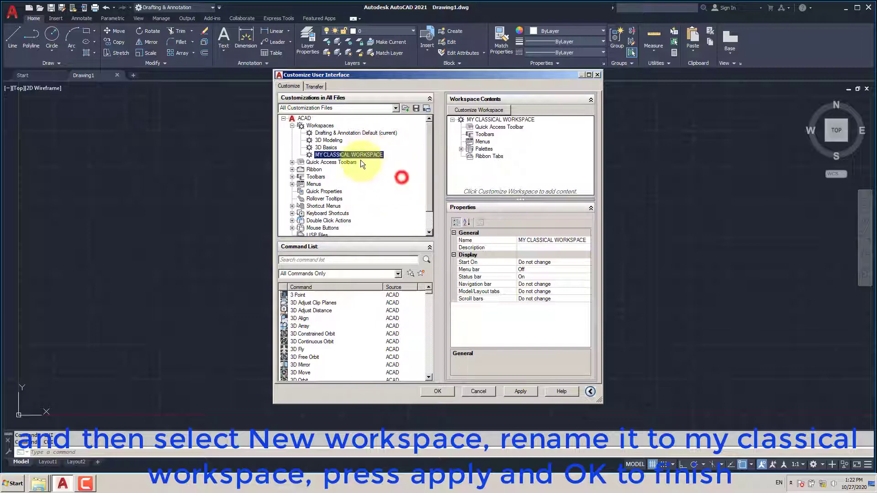
pyautogui.click(520, 392)
pyautogui.click(438, 391)
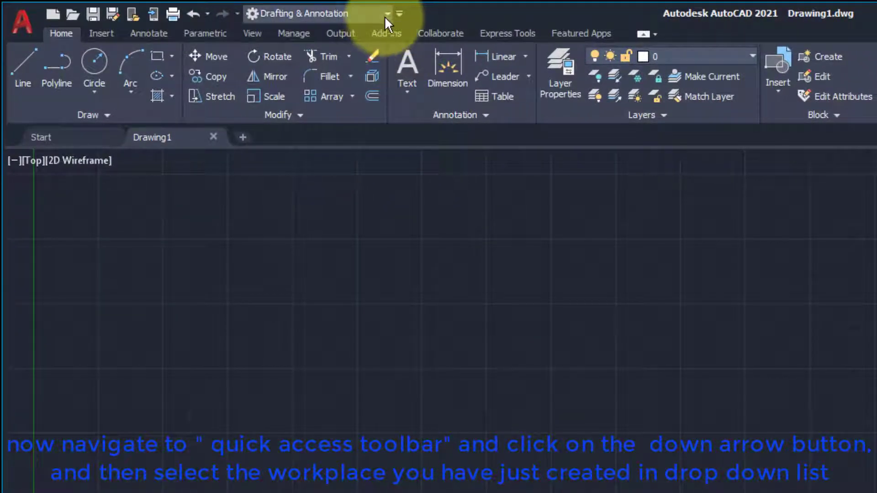
# - Switch the current workspace from Drafting & Annotation to MY CLASSICAL WORKSPACE
pyautogui.click(384, 13)
pyautogui.click(288, 81)
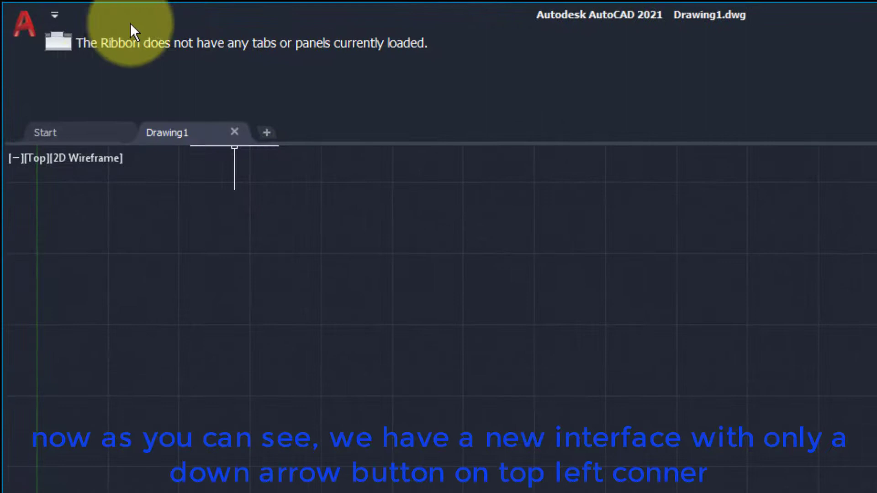
pyautogui.click(55, 15)
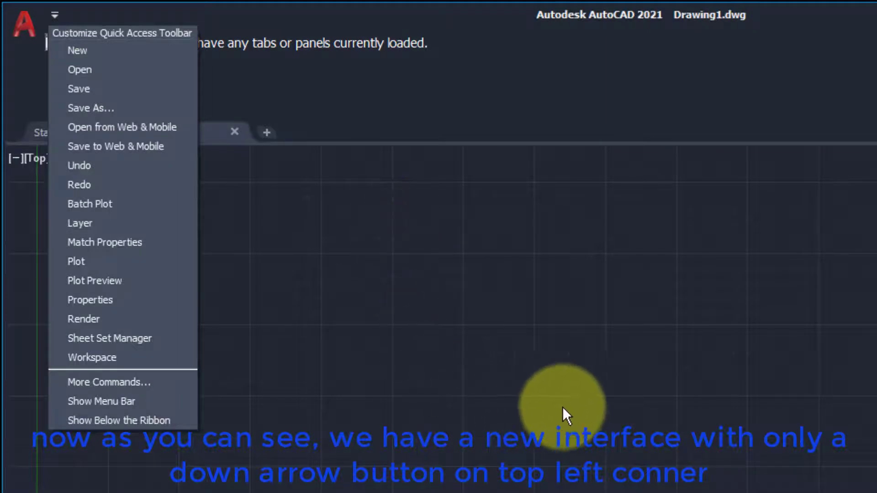
pyautogui.click(693, 368)
pyautogui.click(486, 274)
pyautogui.click(622, 347)
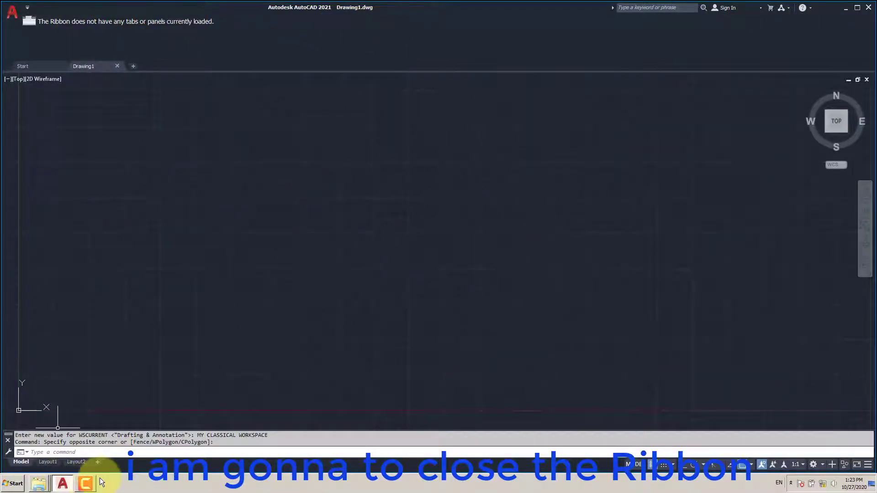
pyautogui.click(285, 281)
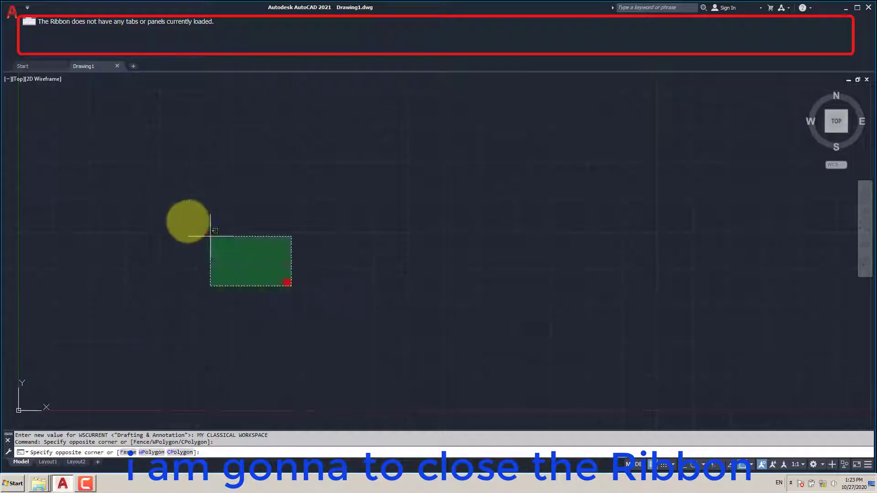
pyautogui.click(187, 219)
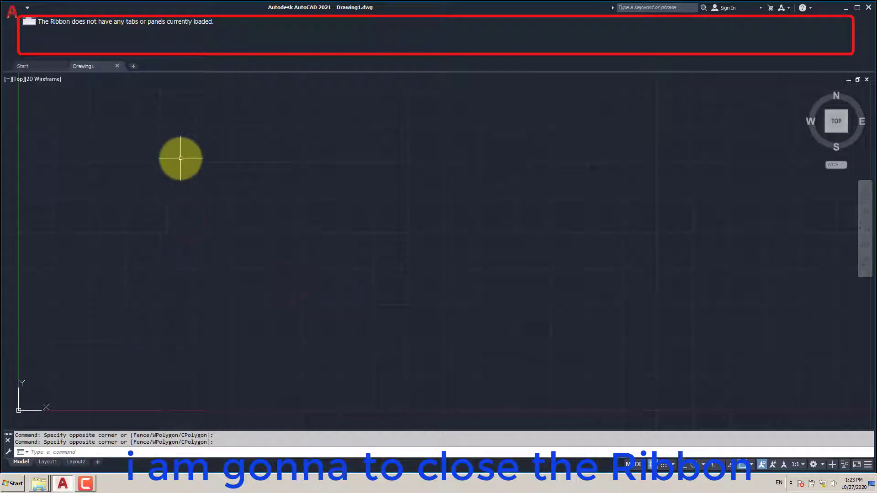
# - Run RIBBON, and close the empty ribbon with the RIBBONCLOSE command
pyautogui.write('RIBBON')
pyautogui.press('Return')
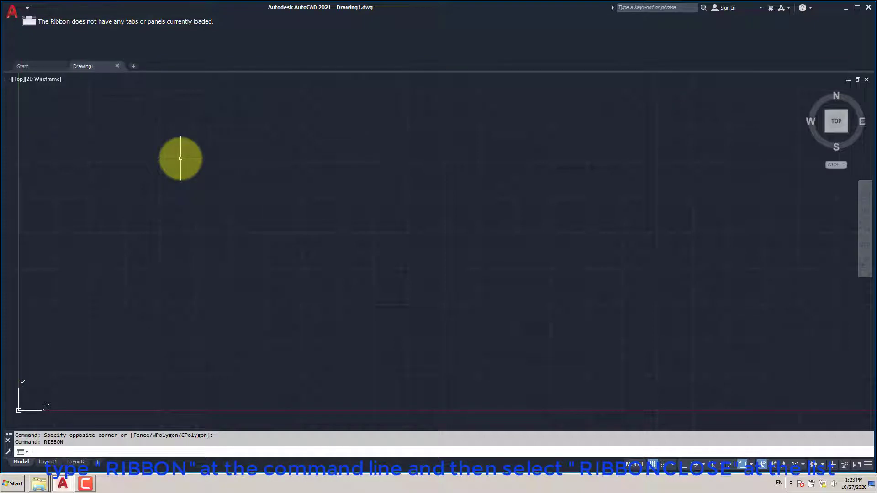
pyautogui.write('RIBBONCLOSE')
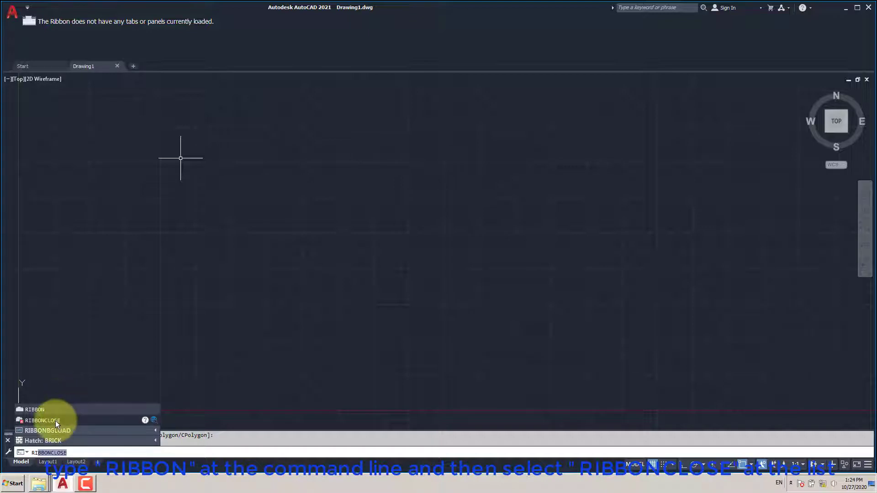
pyautogui.click(56, 420)
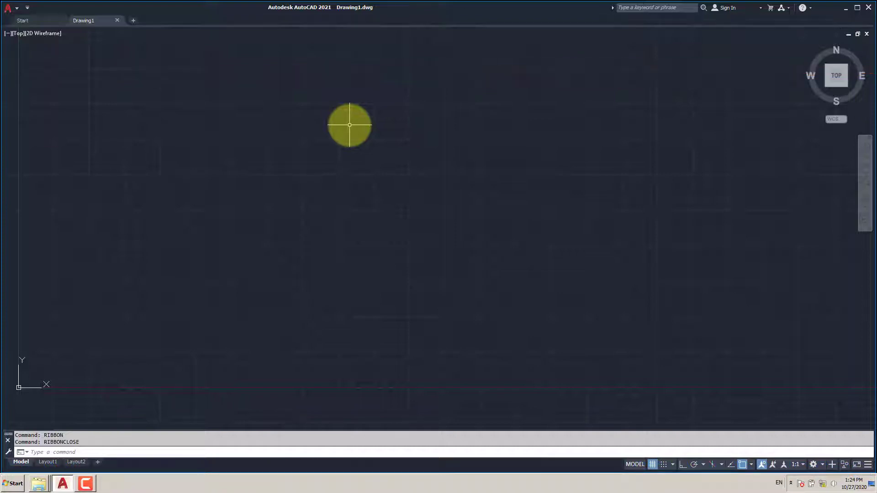
# - Turn off Display File Tabs in the Display options using the OP command, and apply the change
pyautogui.write('op')
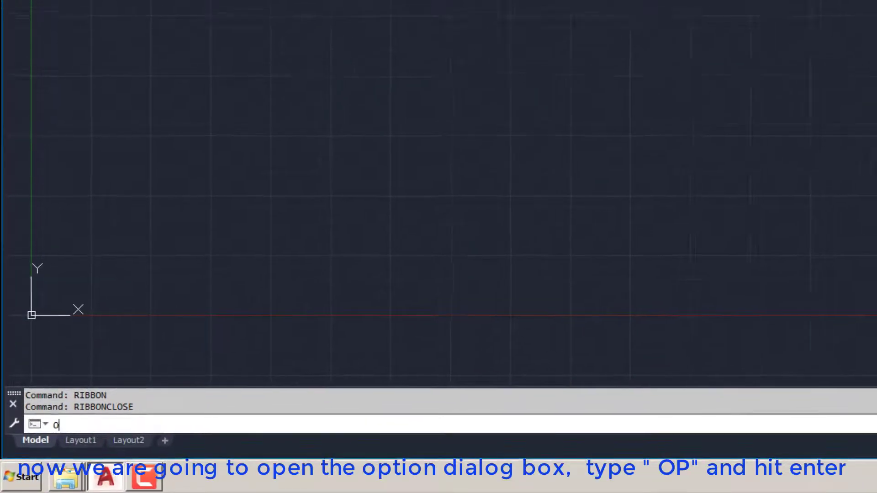
pyautogui.press('Return')
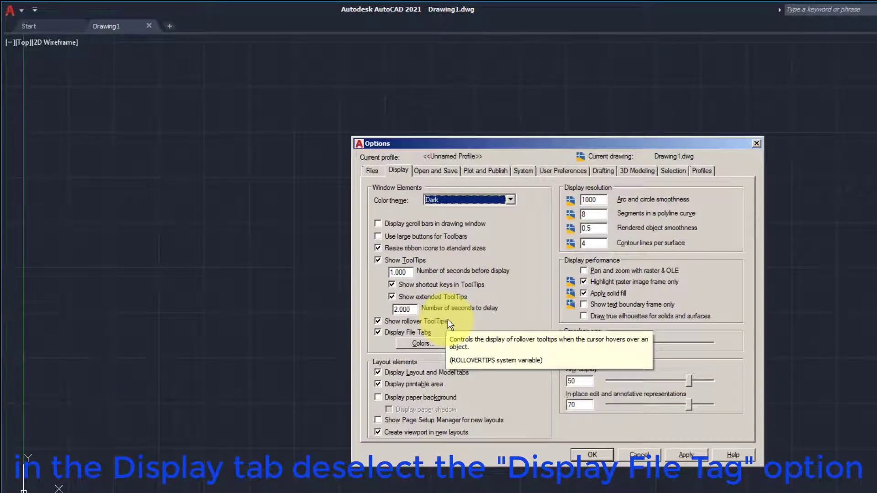
pyautogui.click(401, 333)
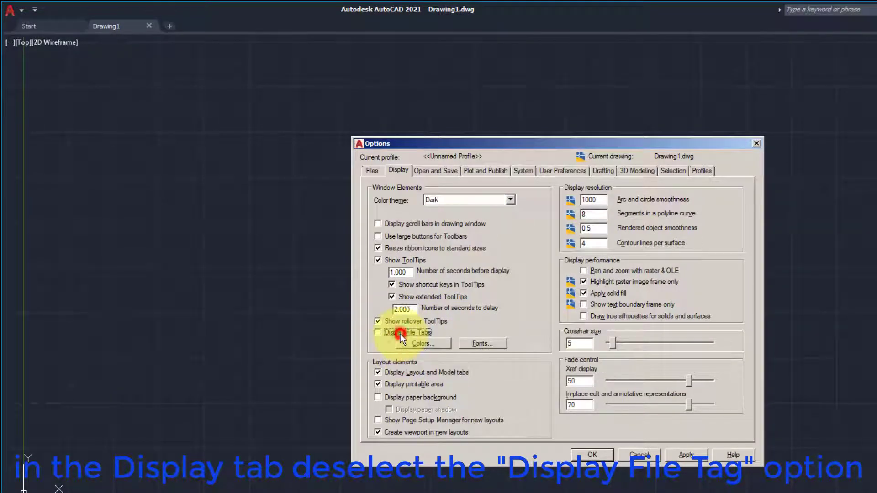
pyautogui.click(686, 456)
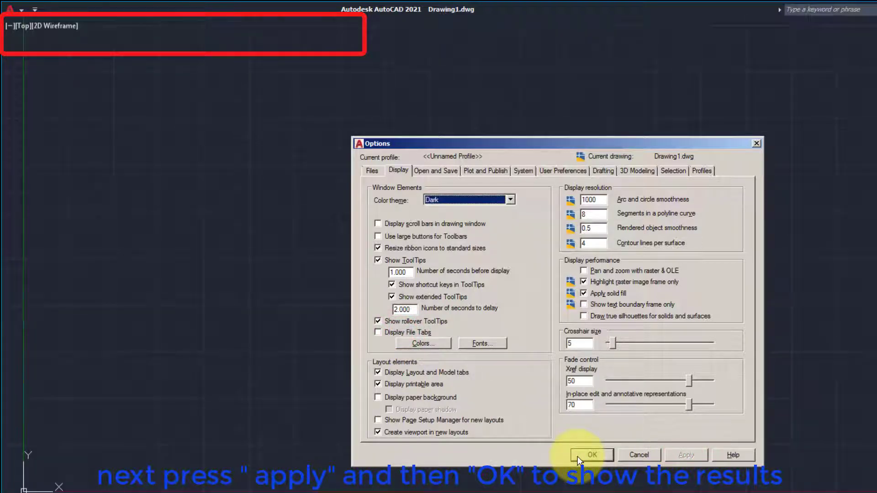
pyautogui.click(577, 456)
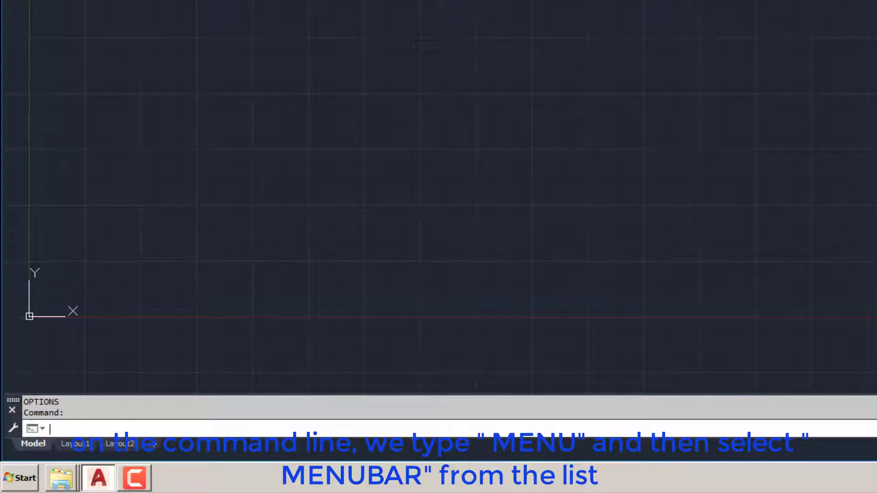
# - Set the MENUBAR system variable to 1 to show the menu bar
pyautogui.write('MENU')
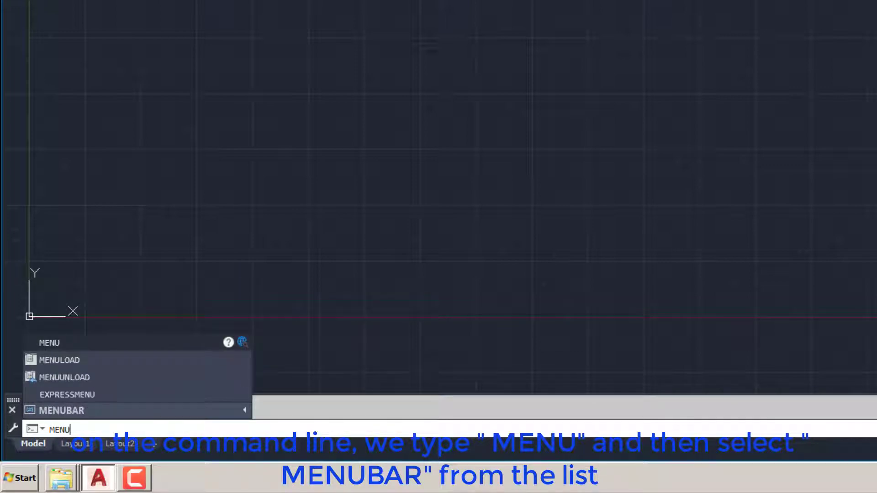
pyautogui.click(78, 409)
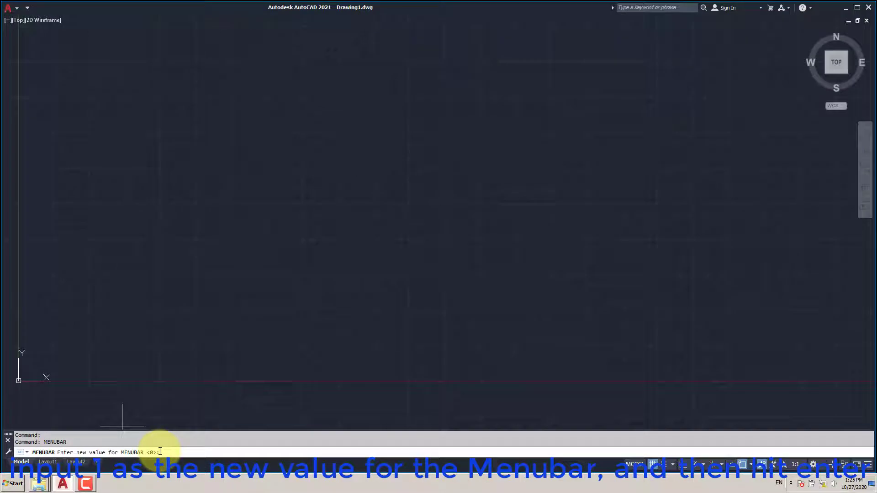
pyautogui.write('1')
pyautogui.press('Return')
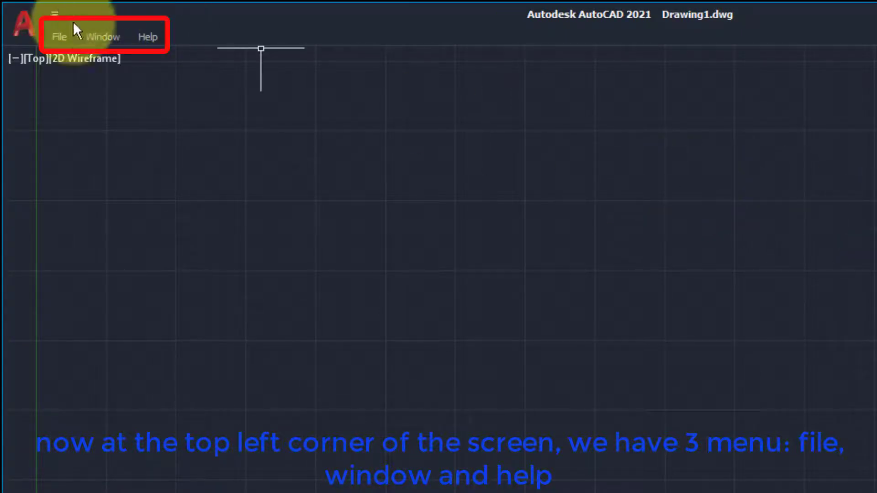
pyautogui.click(65, 38)
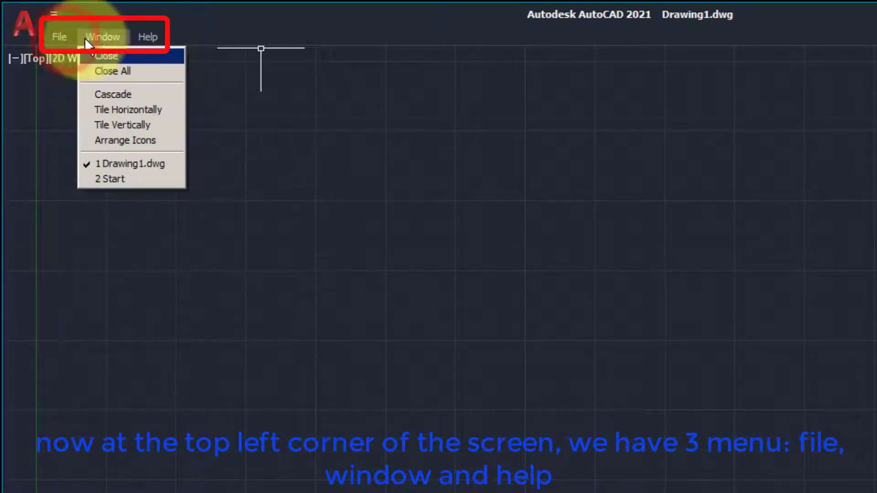
pyautogui.moveTo(134, 41)
pyautogui.moveTo(58, 35)
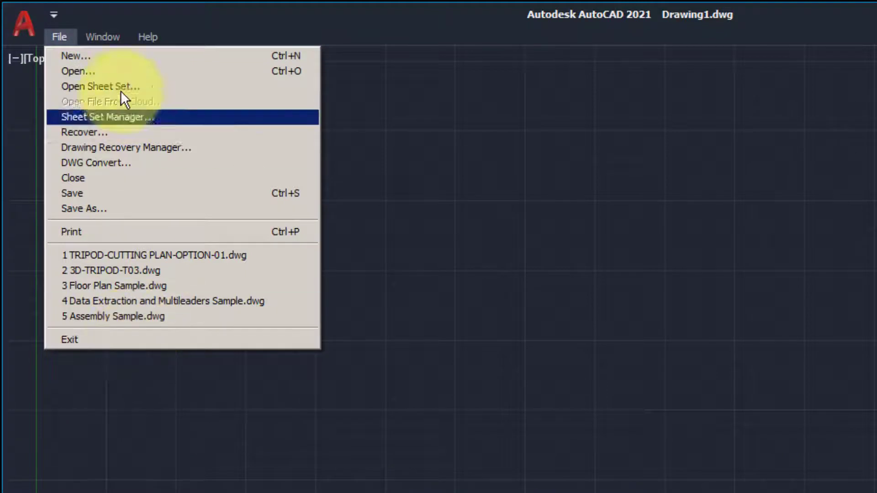
pyautogui.moveTo(148, 37)
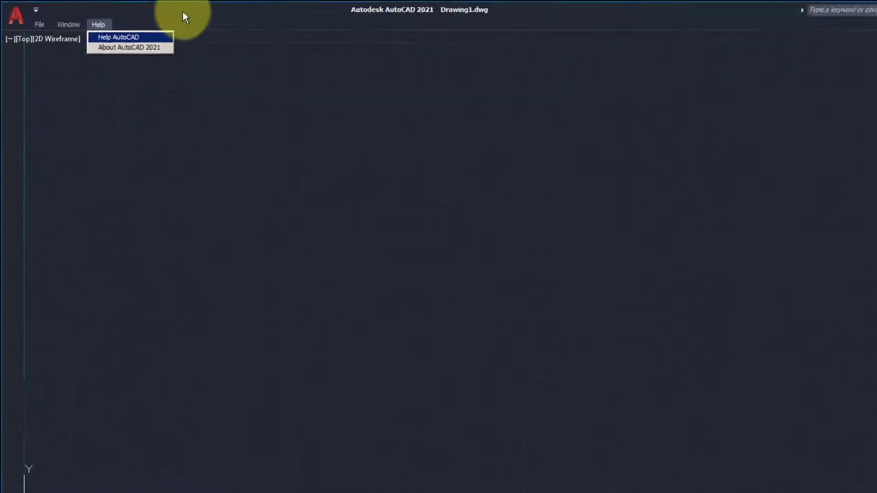
pyautogui.click(243, 15)
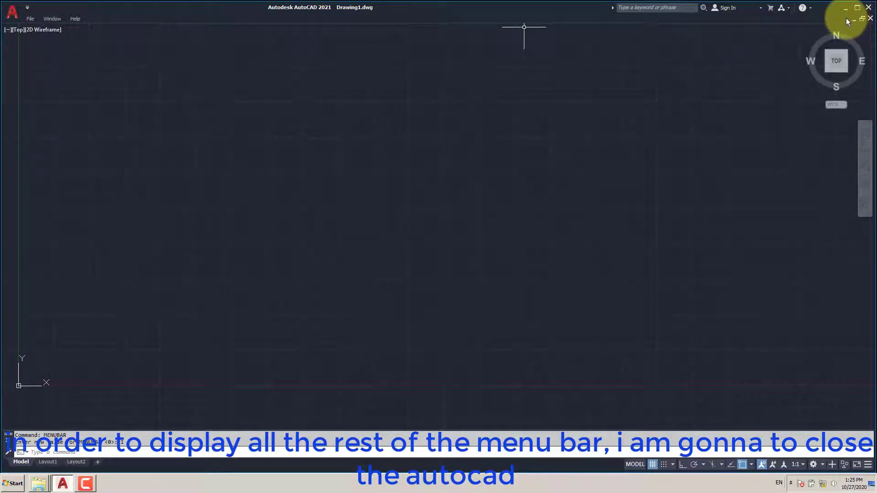
# - Close AutoCAD without saving the changes to Drawing1.dwg
pyautogui.click(868, 7)
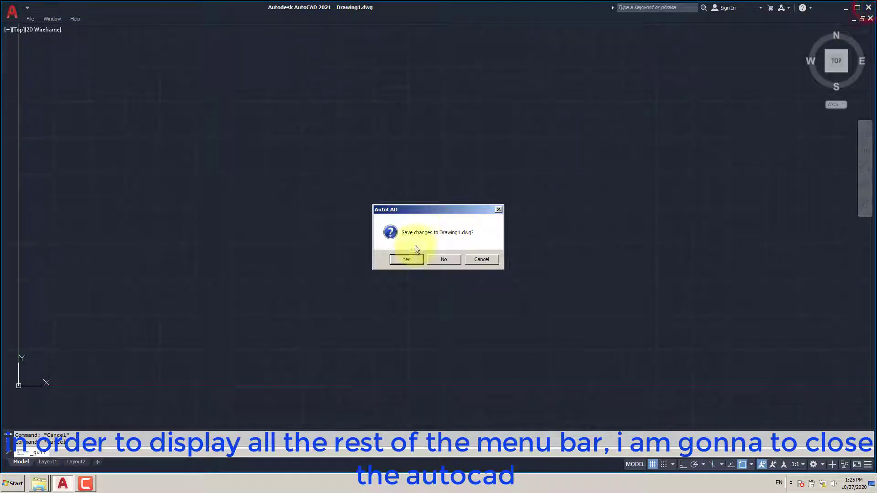
pyautogui.click(435, 259)
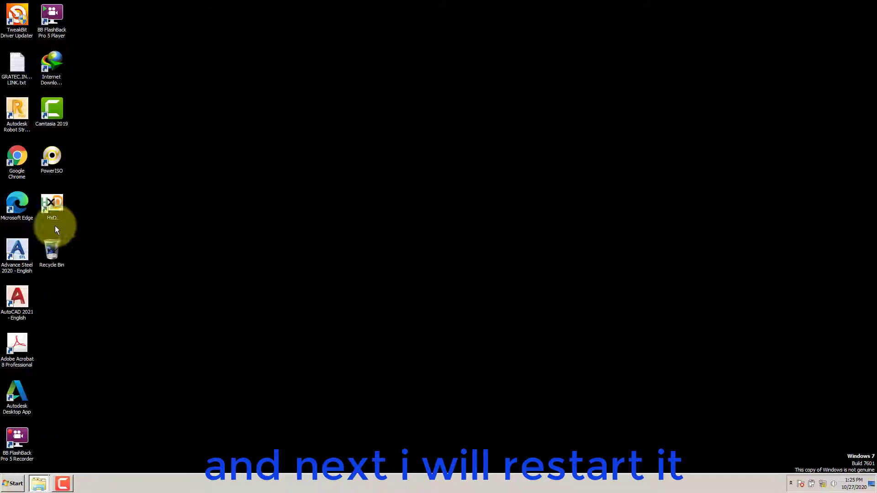
# - Start AutoCAD 2021 and create a new drawing from the acad.dwt template
pyautogui.doubleClick(19, 300)
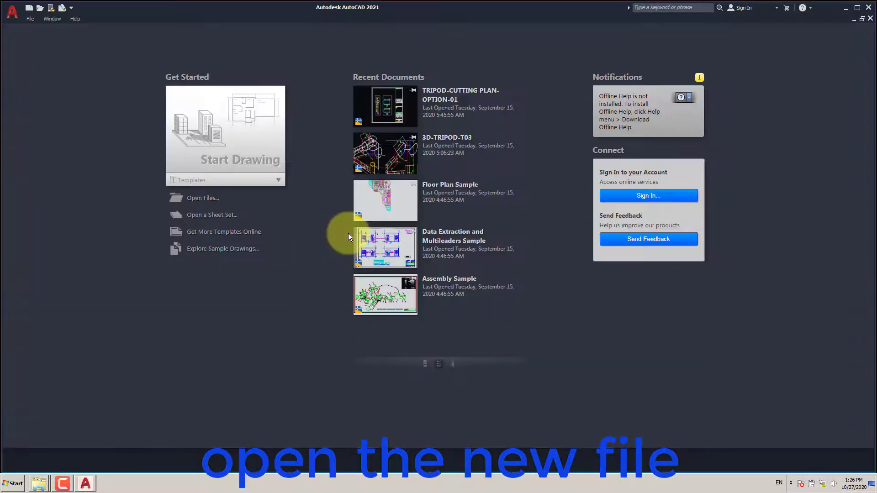
pyautogui.click(29, 7)
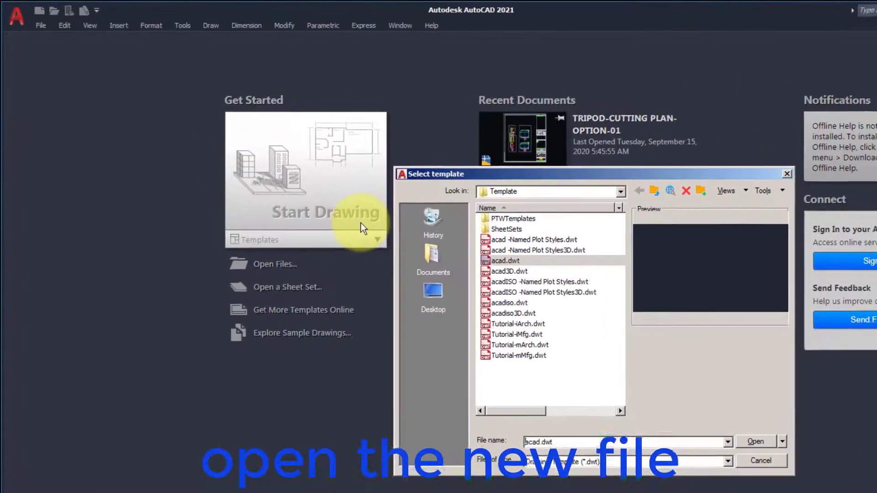
pyautogui.click(755, 442)
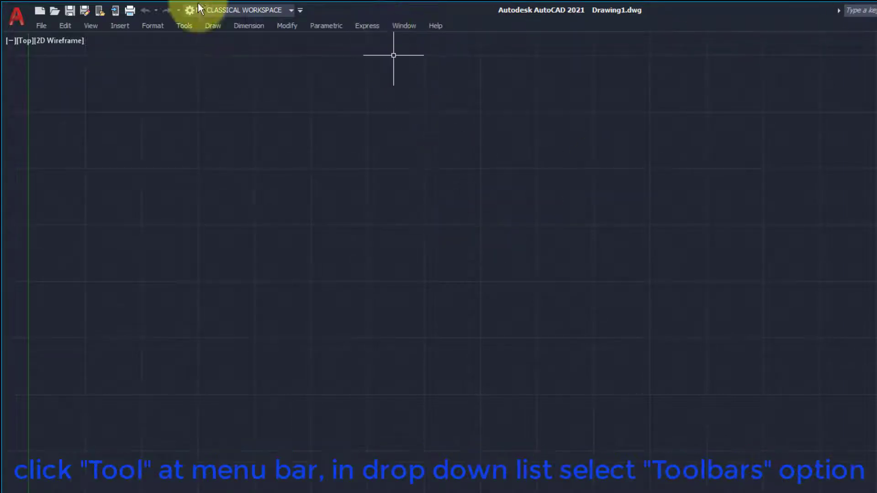
# - Display the AutoCAD Standard and Properties toolbars
pyautogui.click(178, 27)
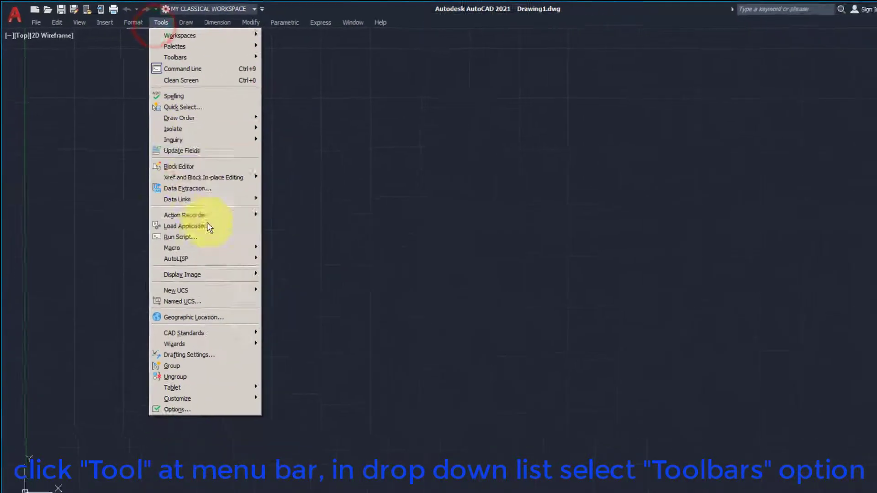
pyautogui.moveTo(216, 51)
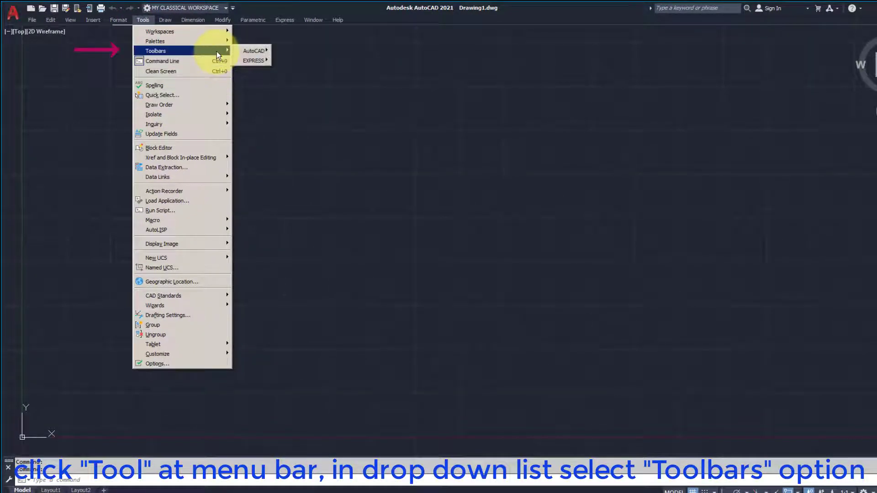
pyautogui.moveTo(247, 51)
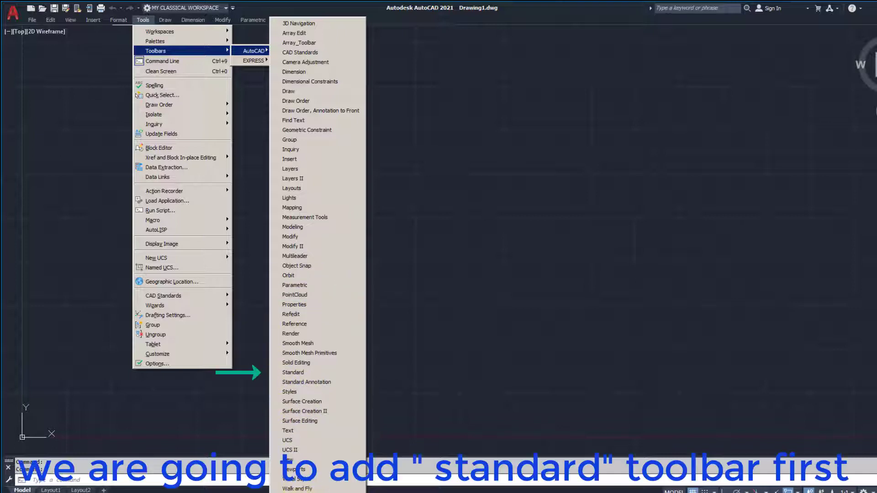
pyautogui.click(293, 372)
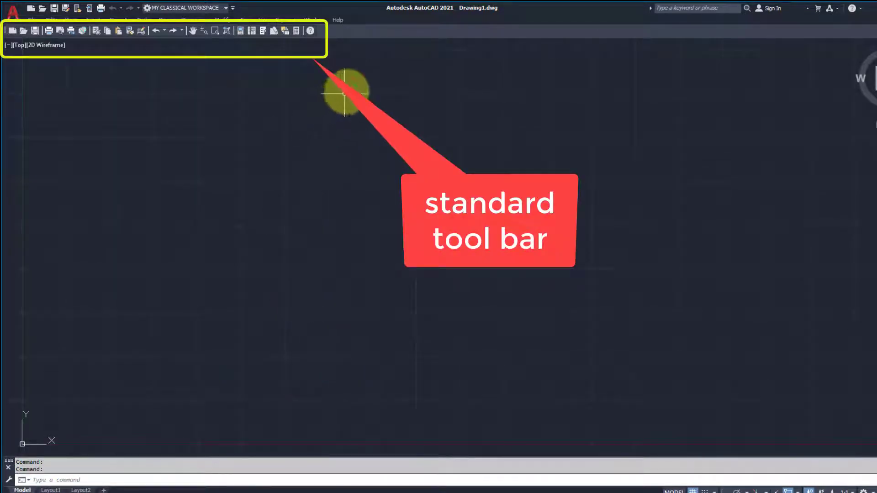
pyautogui.click(143, 19)
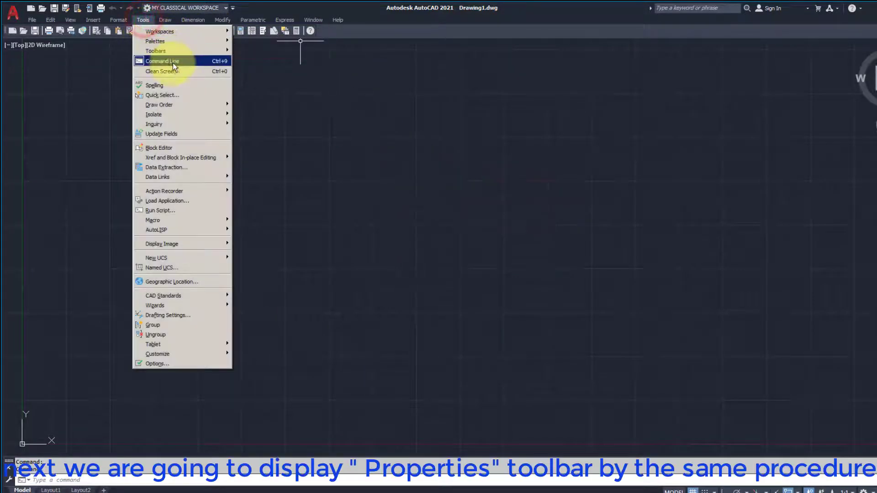
pyautogui.moveTo(172, 49)
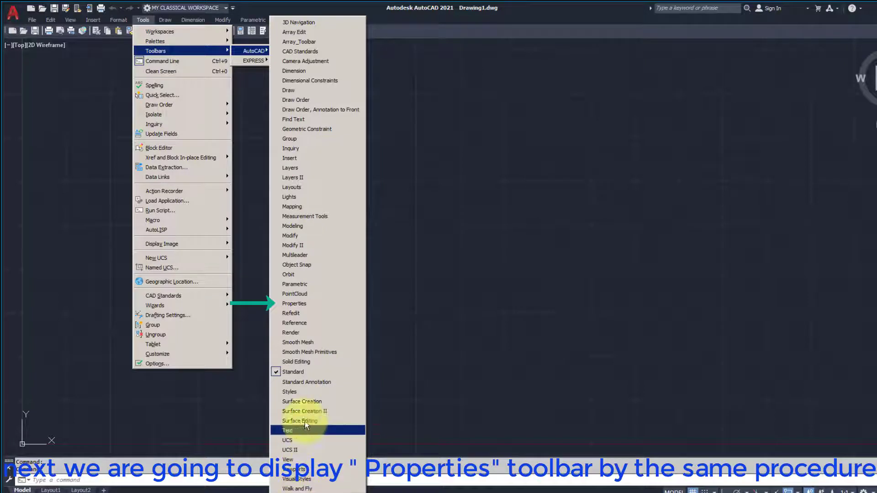
pyautogui.click(295, 304)
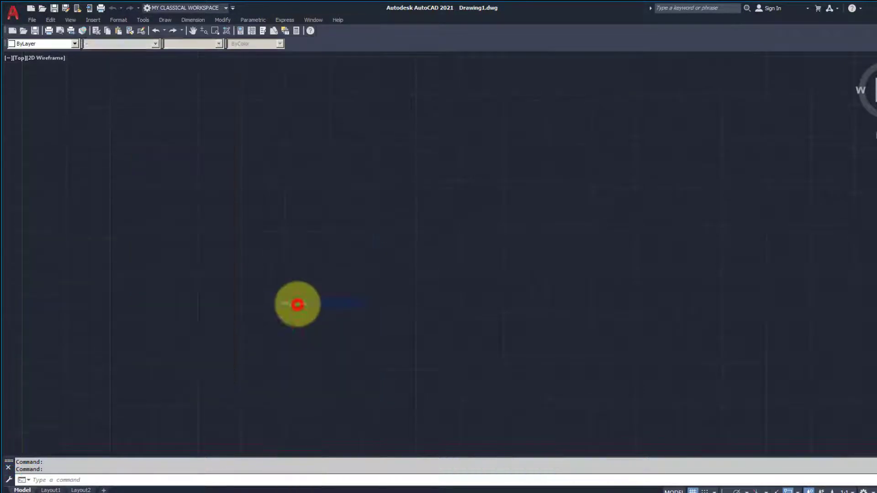
# - Add the Layers and Styles toolbars to the workspace
pyautogui.rightClick(352, 37)
pyautogui.moveTo(364, 40)
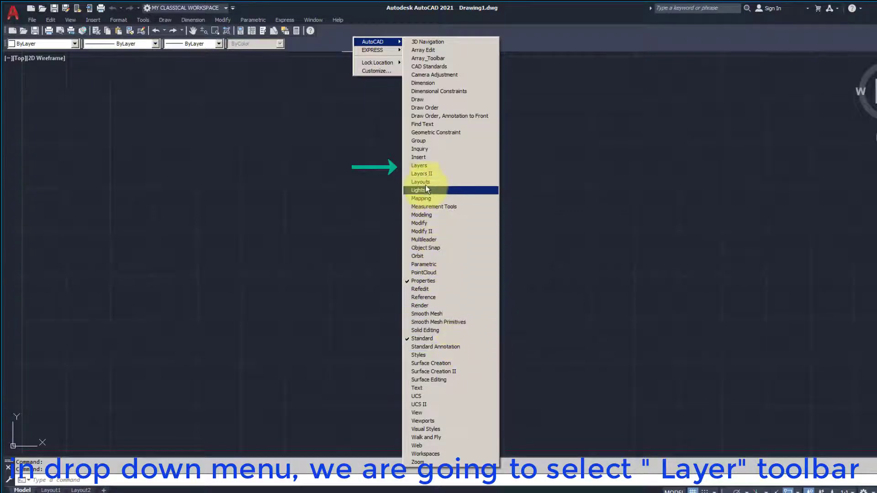
pyautogui.click(421, 166)
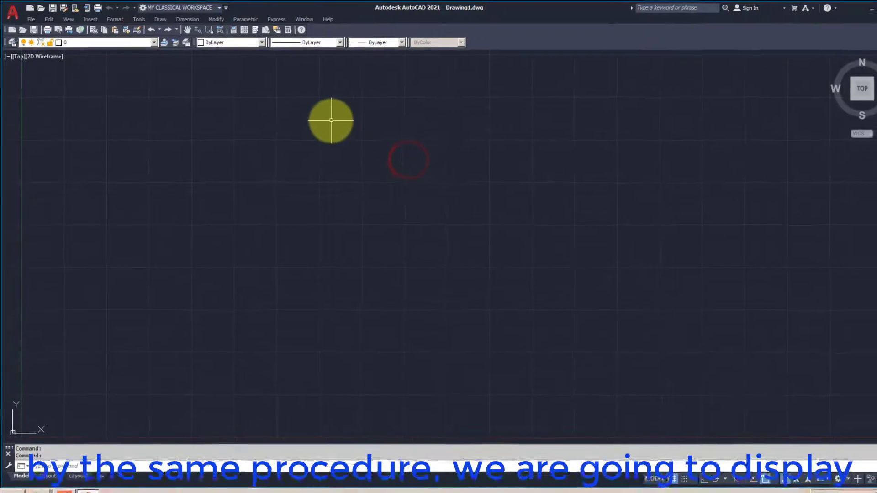
pyautogui.rightClick(474, 38)
pyautogui.moveTo(494, 42)
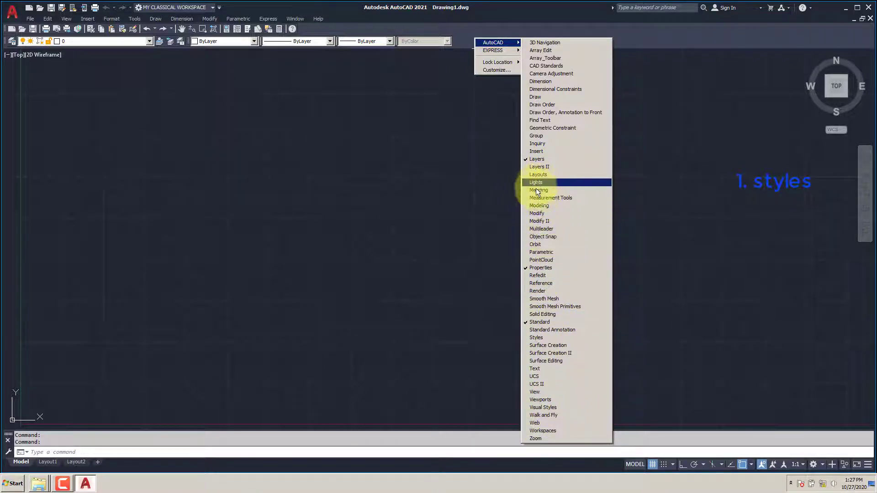
pyautogui.click(535, 337)
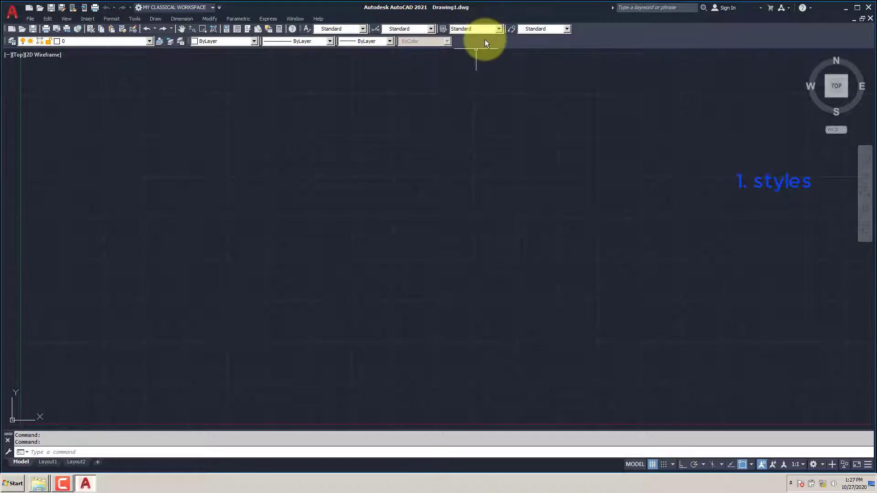
# - Display the Draw toolbar alongside the drawing area
pyautogui.rightClick(484, 40)
pyautogui.moveTo(501, 43)
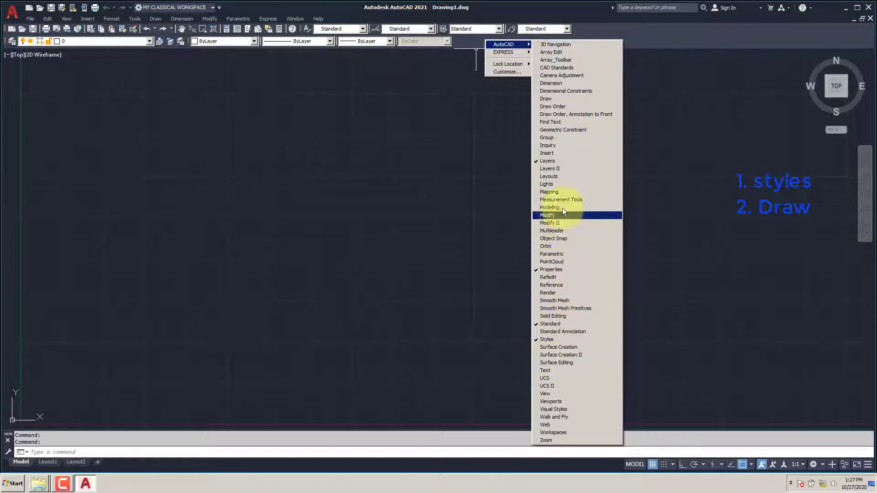
pyautogui.click(545, 99)
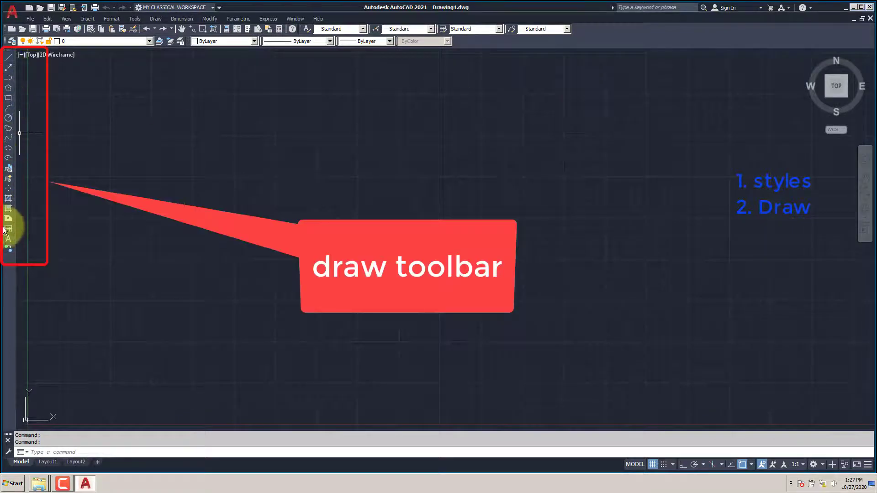
# - Display the Dimension toolbar and dock it vertically on the side of the drawing area opposite the Draw toolbar
pyautogui.rightClick(593, 36)
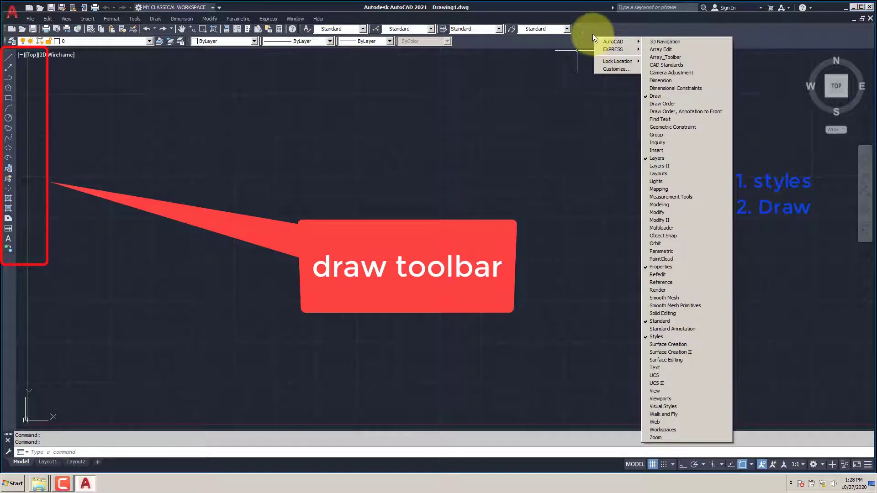
pyautogui.moveTo(615, 42)
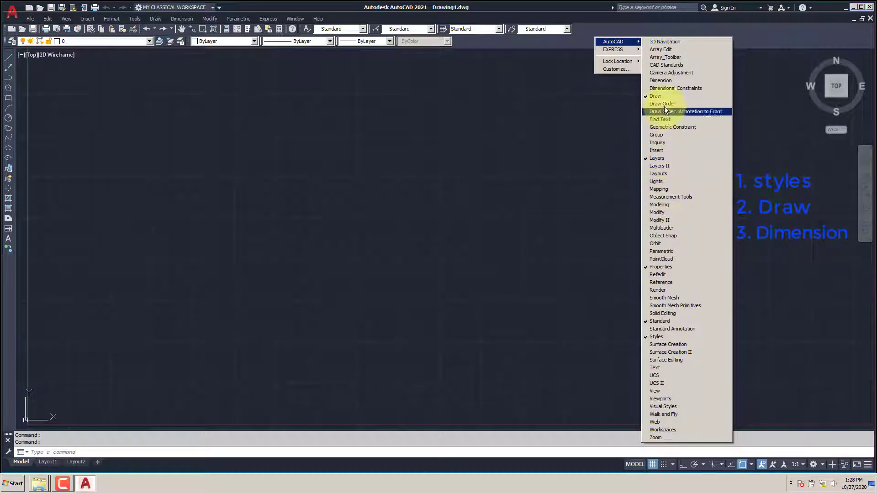
pyautogui.click(660, 80)
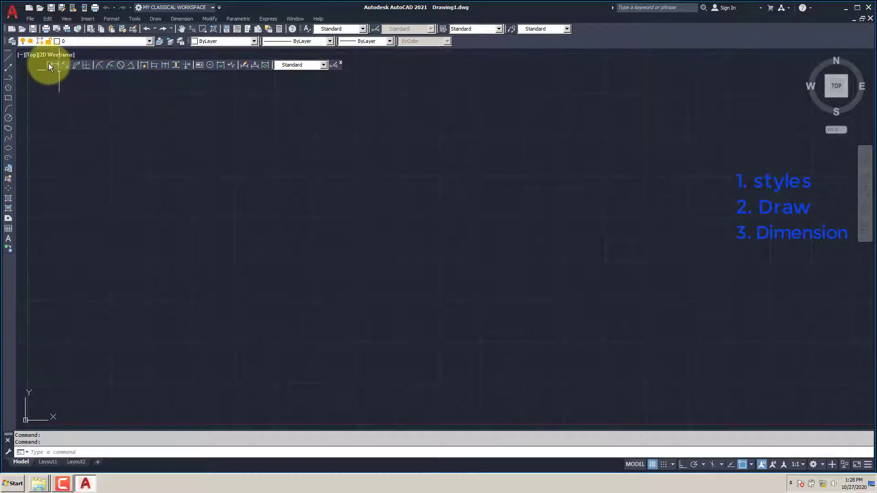
pyautogui.moveTo(49, 63); pyautogui.dragTo(866, 169)
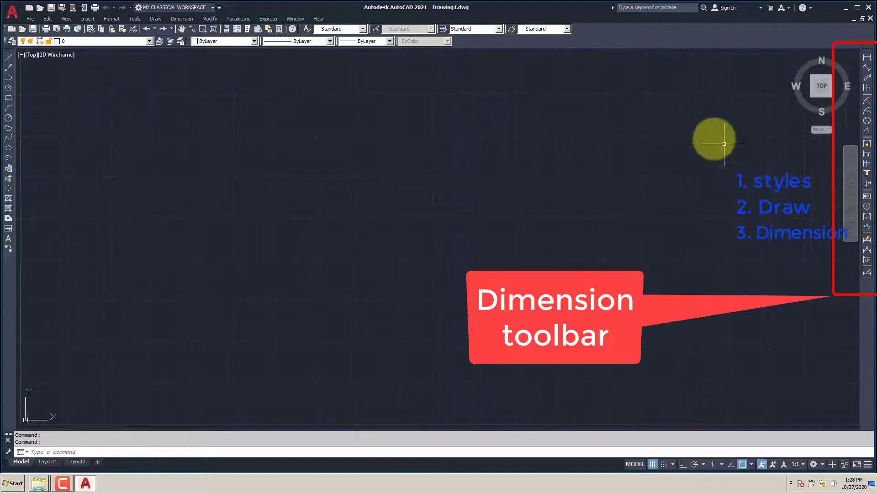
# - Display the Draw Order toolbar
pyautogui.rightClick(607, 34)
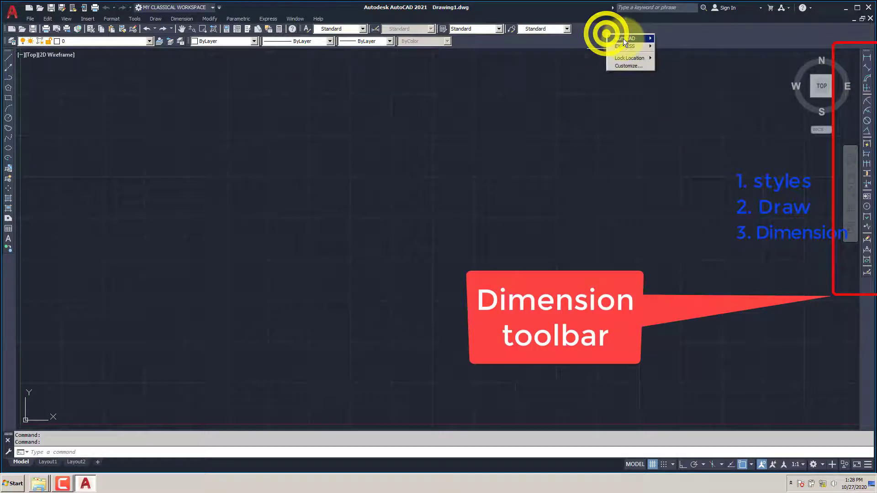
pyautogui.moveTo(624, 39)
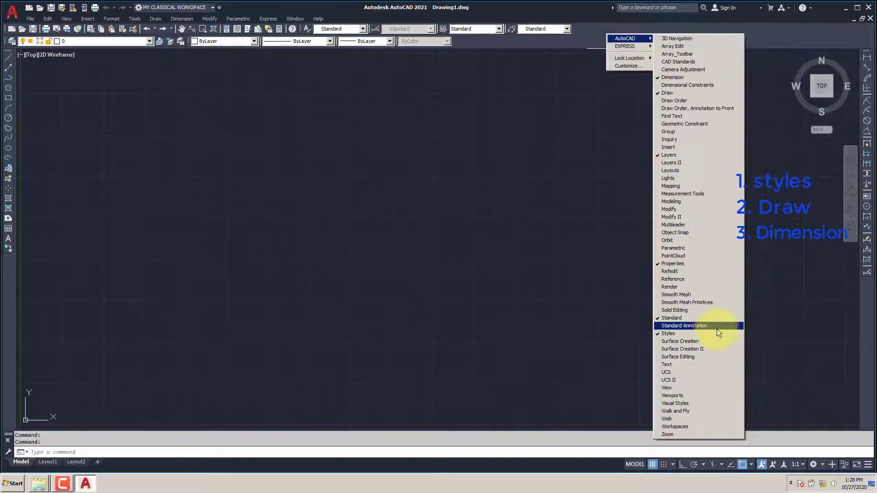
pyautogui.click(674, 100)
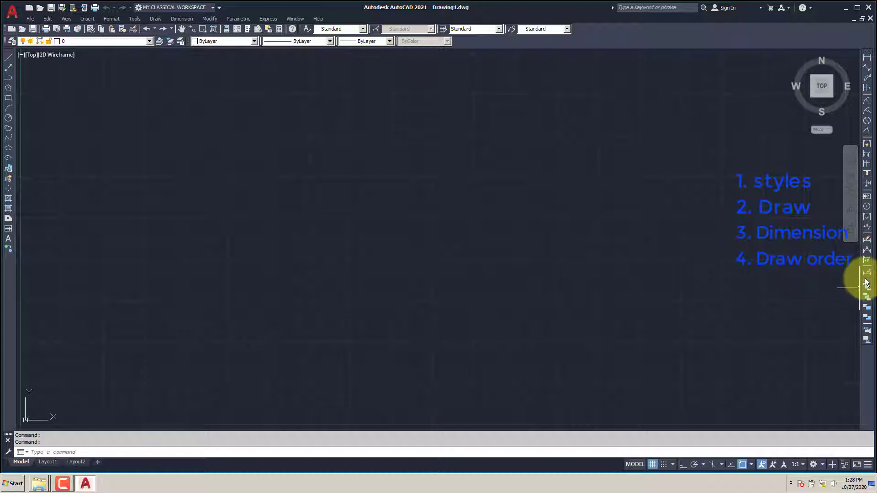
# - Display the Viewports toolbar and dock it vertically beneath the Draw toolbar
pyautogui.rightClick(601, 38)
pyautogui.moveTo(625, 43)
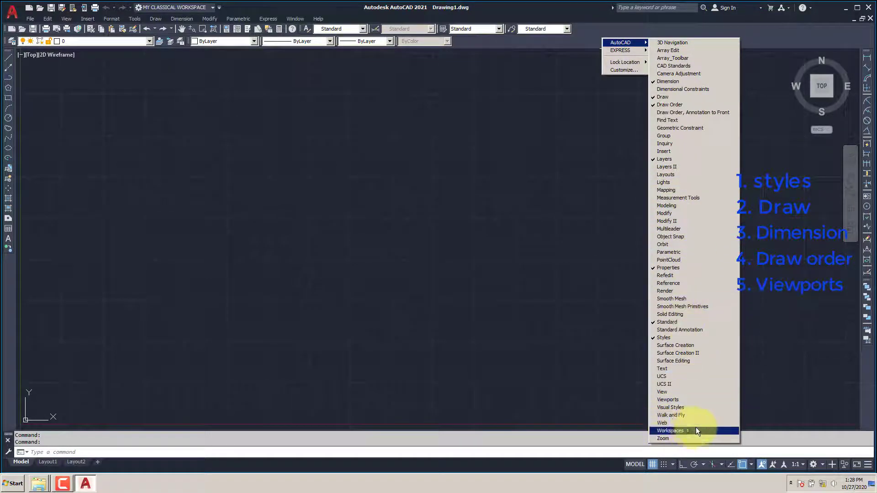
pyautogui.click(675, 399)
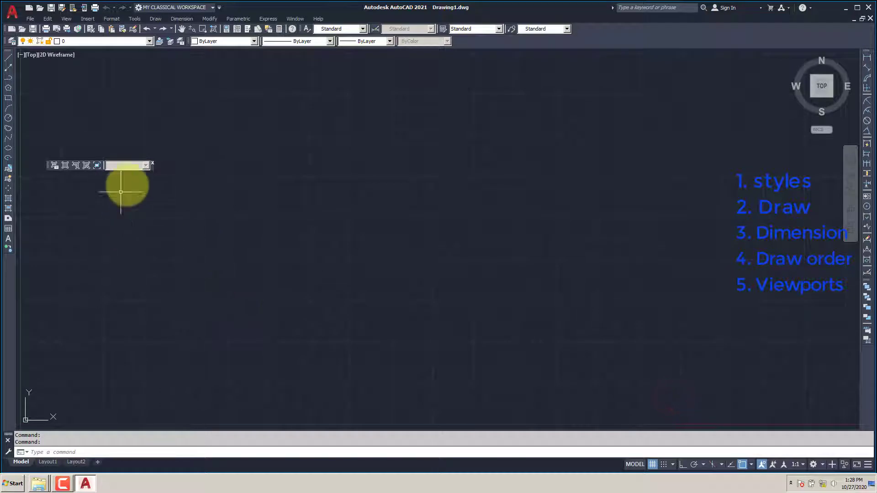
pyautogui.moveTo(151, 166); pyautogui.dragTo(10, 283)
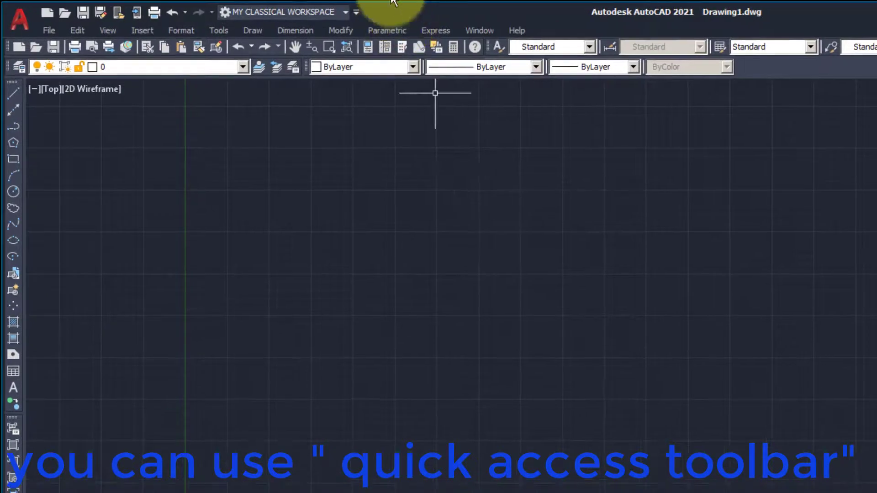
pyautogui.click(347, 13)
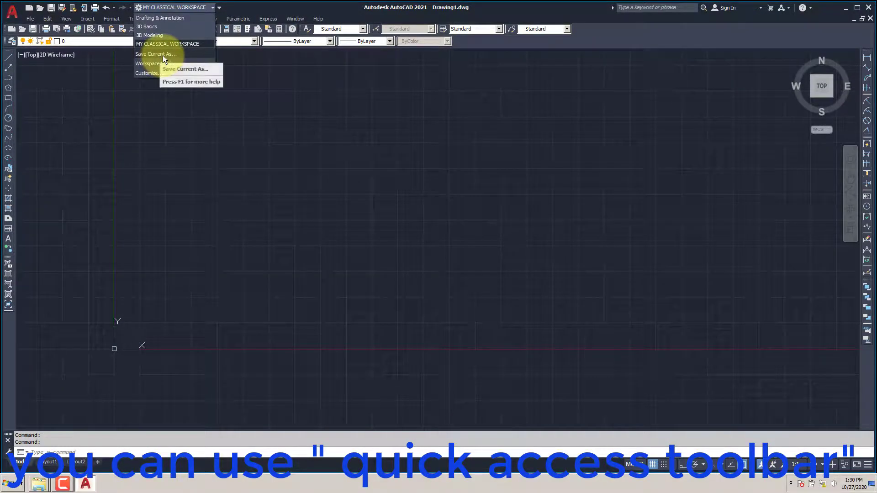
pyautogui.click(308, 7)
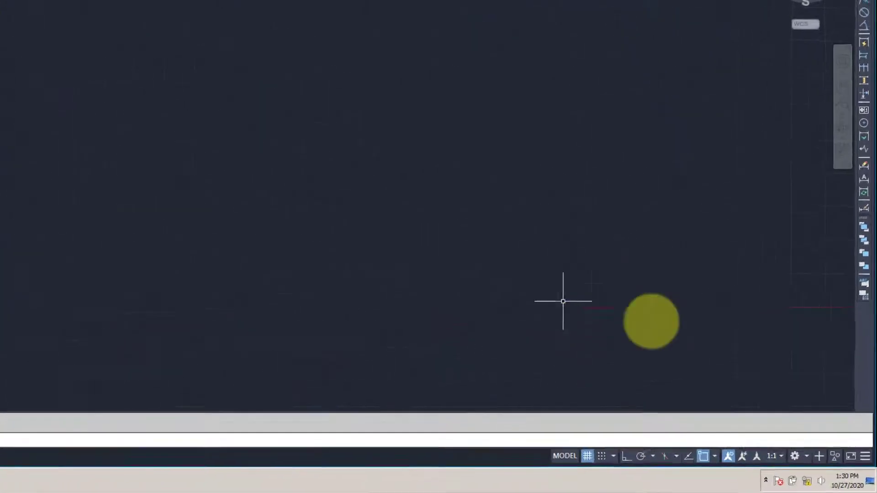
pyautogui.click(780, 444)
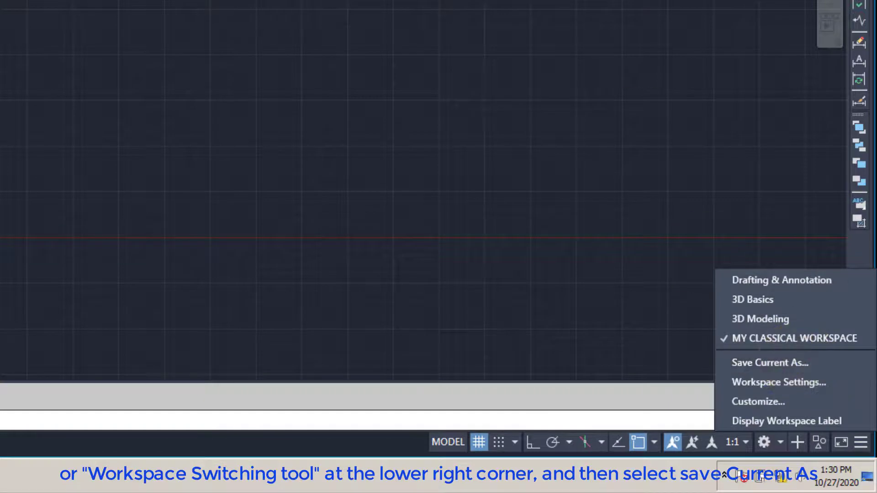
pyautogui.click(745, 429)
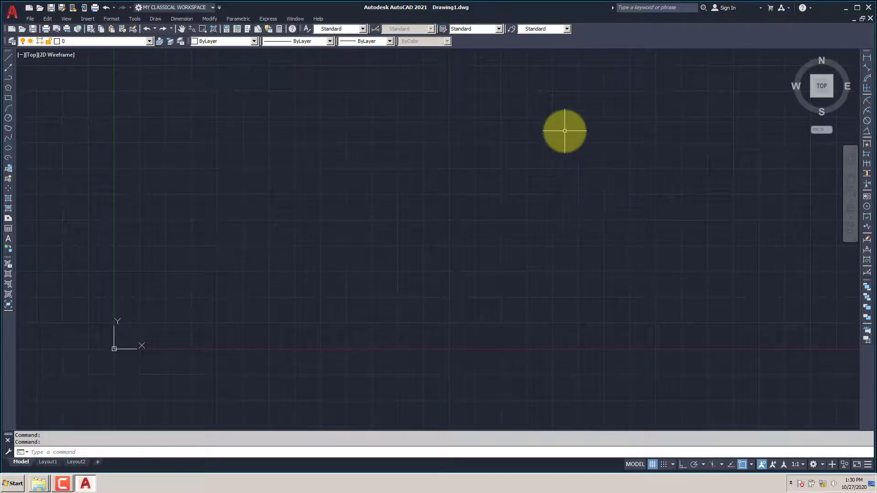
# - Save the current workspace under the name MY CLASSICAL WORKSPACE
pyautogui.click(819, 464)
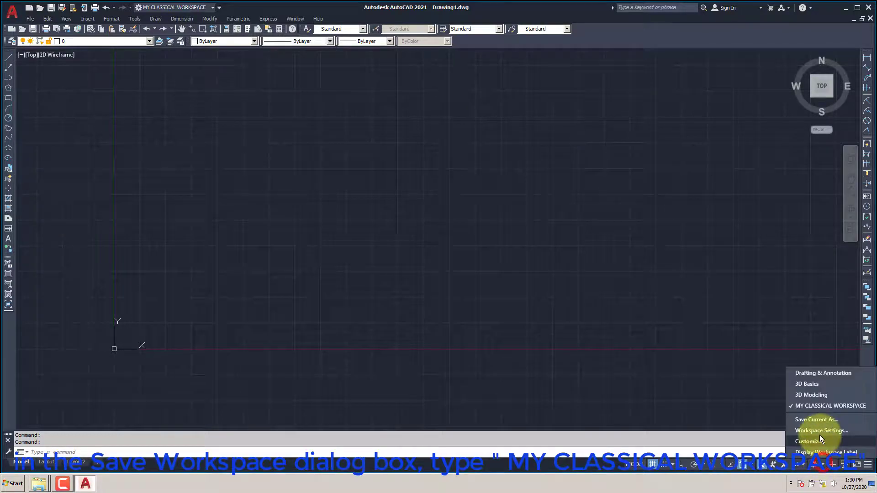
pyautogui.click(819, 419)
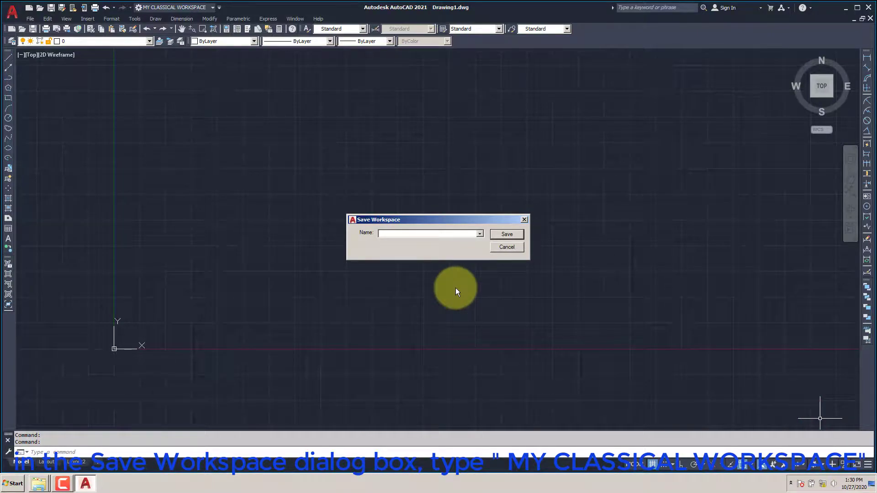
pyautogui.write('MY')
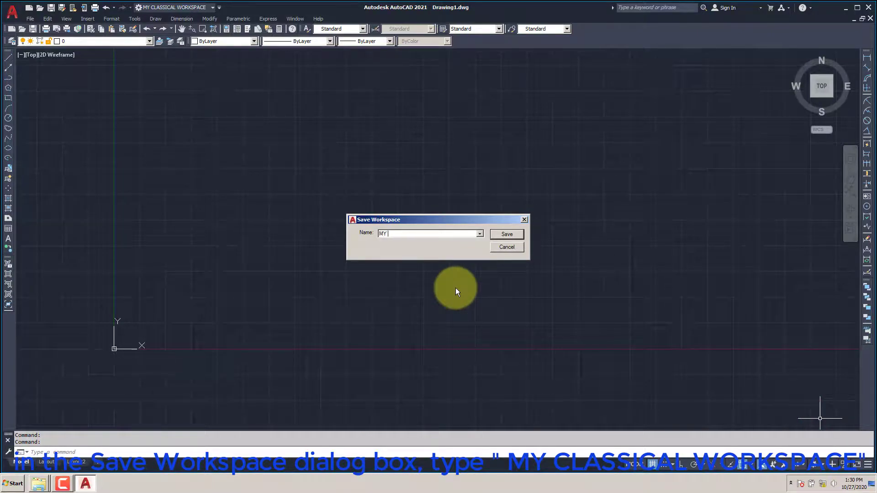
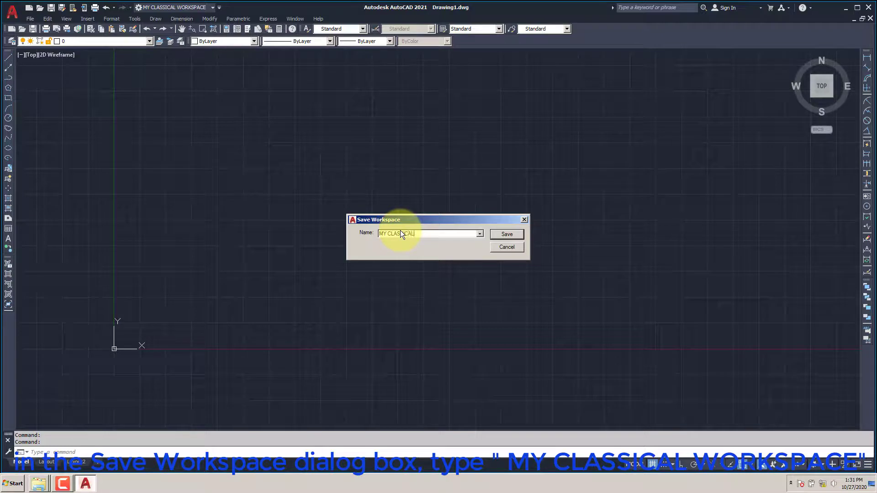
pyautogui.write('WORKSPACE')
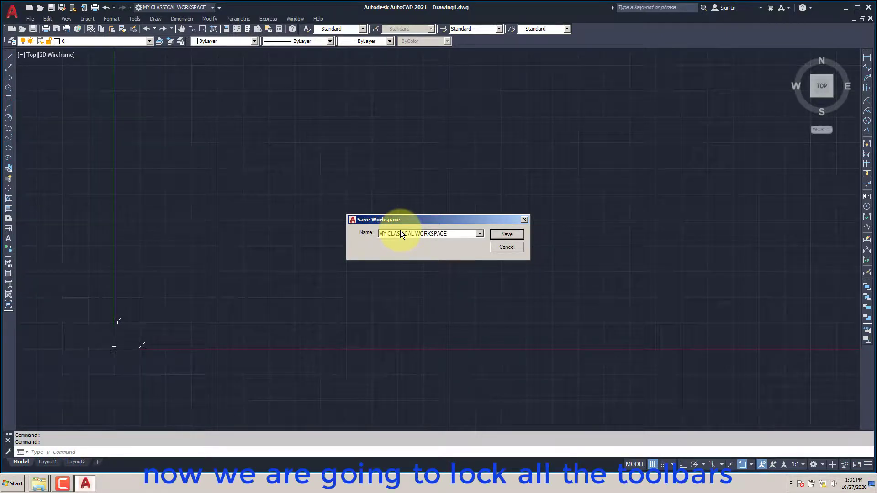
pyautogui.press('Return')
pyautogui.click(461, 248)
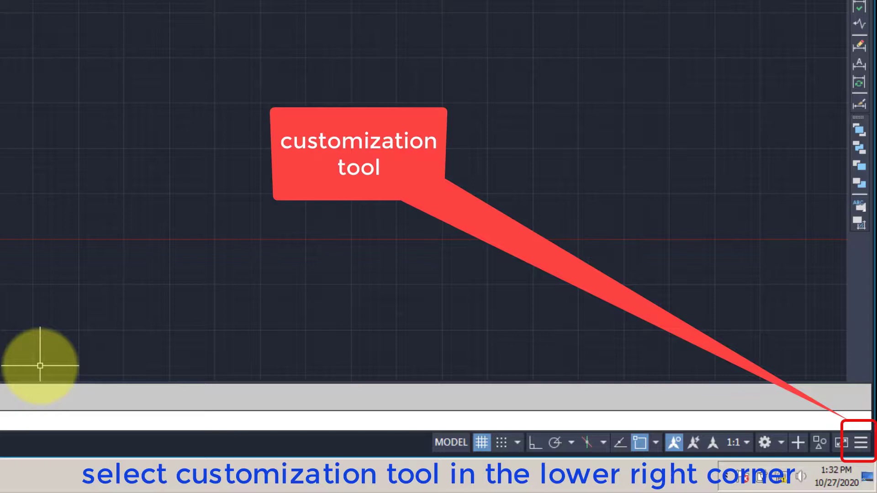
# - Enable the Lock UI control in the status bar customization
pyautogui.click(862, 450)
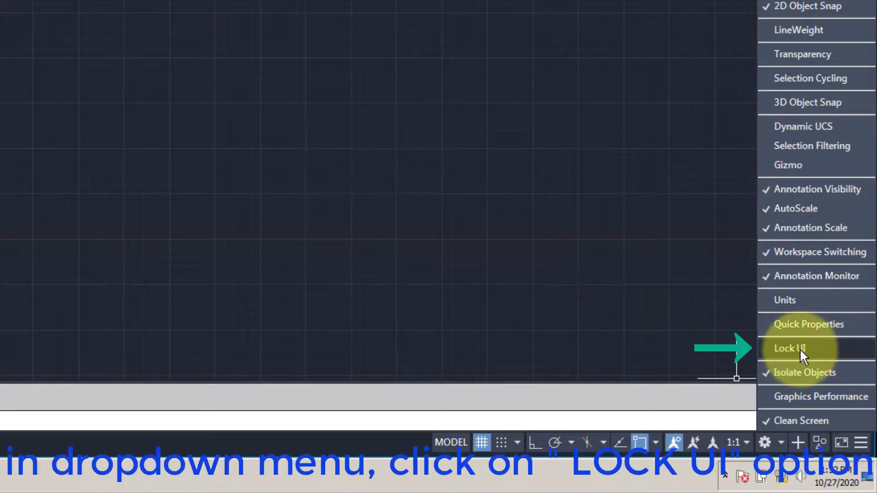
pyautogui.click(800, 349)
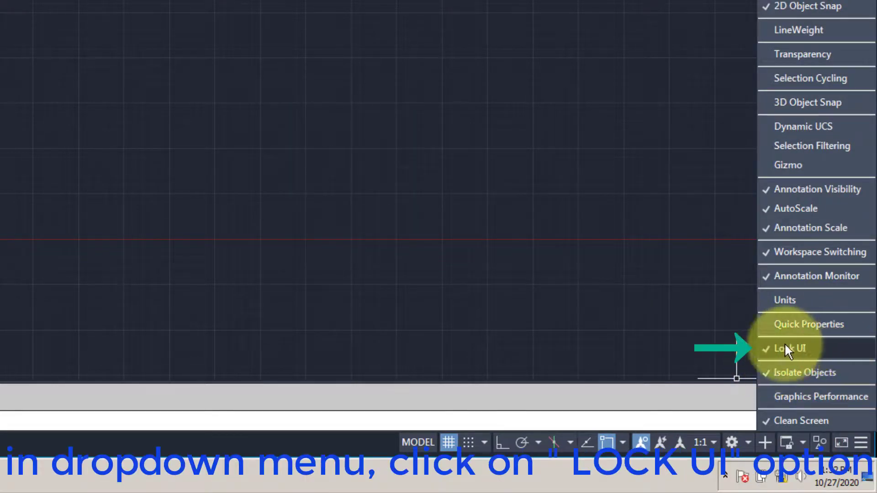
pyautogui.click(573, 477)
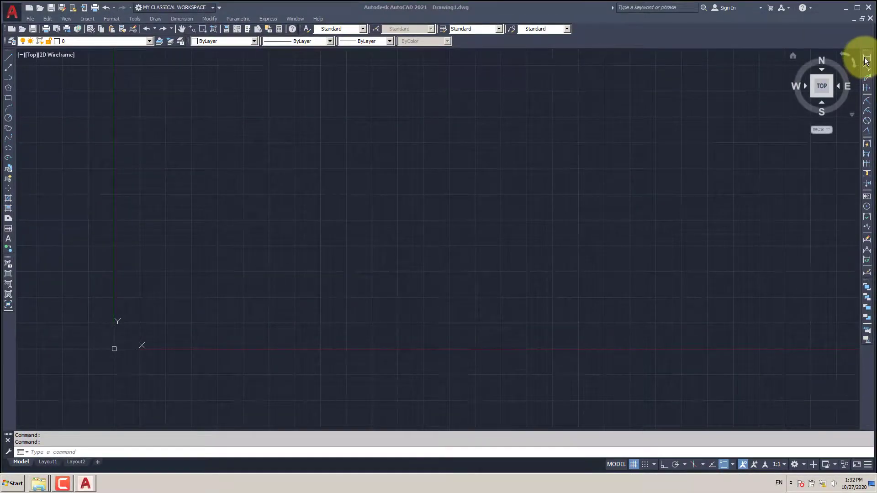
pyautogui.click(866, 55)
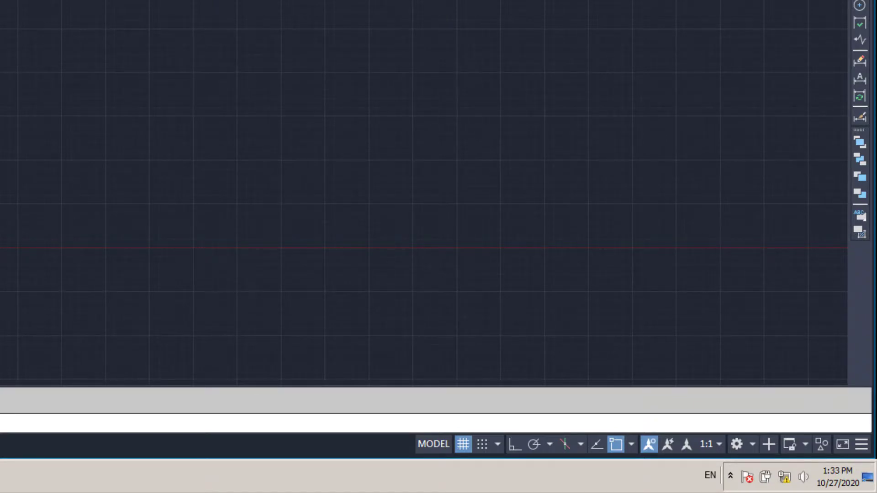
# - Lock the docked toolbars and panels in place with the Lock UI control
pyautogui.click(789, 441)
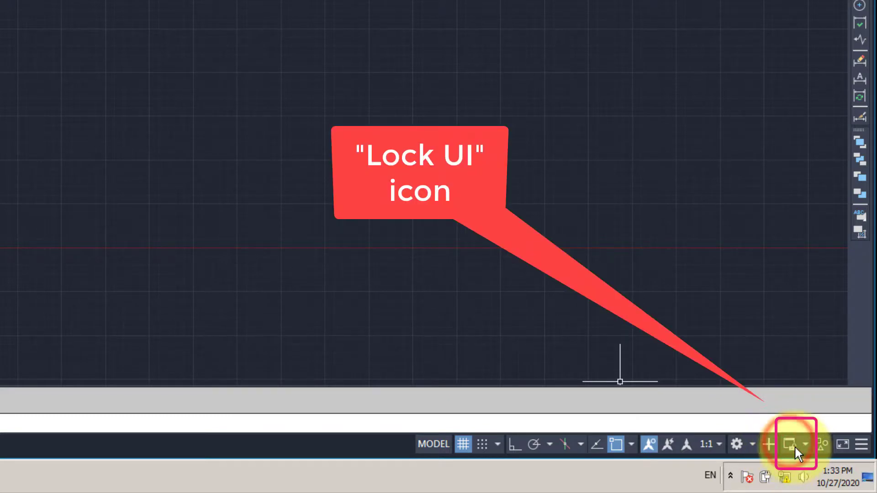
pyautogui.click(805, 444)
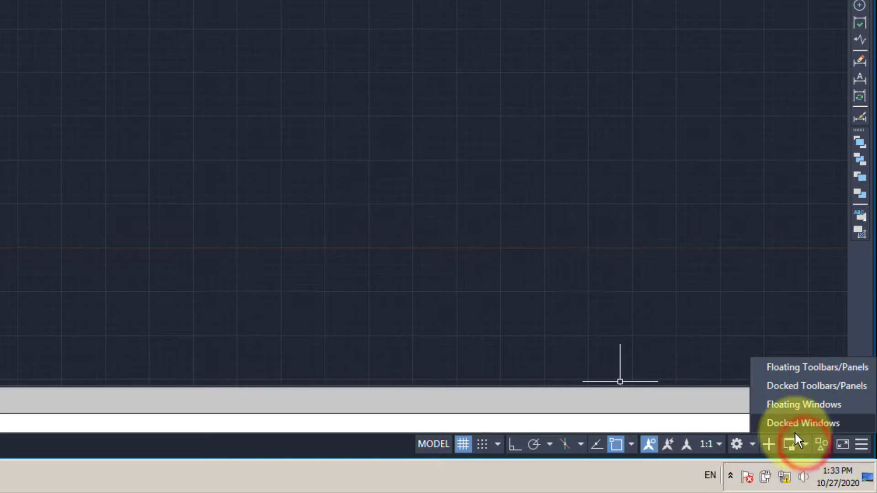
pyautogui.click(815, 387)
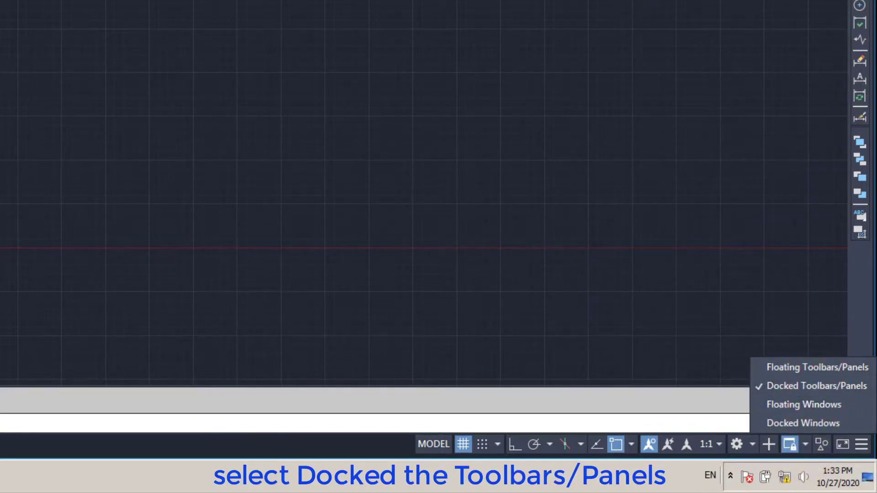
pyautogui.click(666, 97)
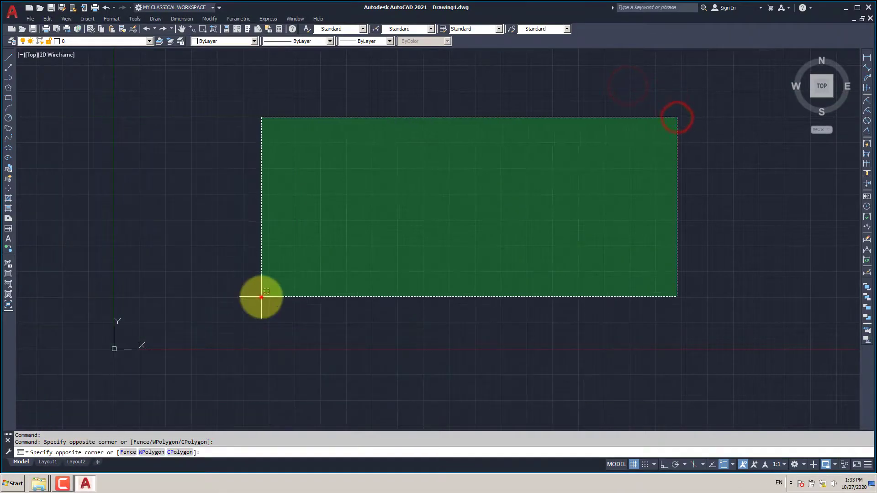
pyautogui.click(261, 297)
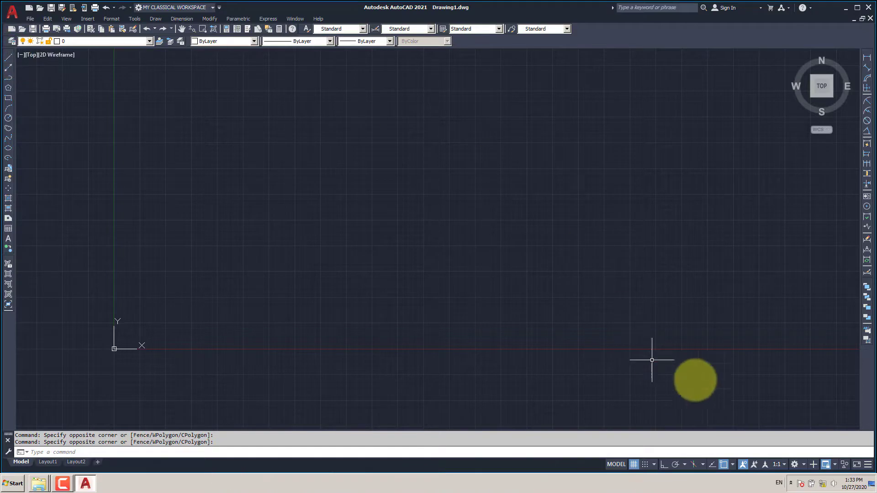
# - Unlock the docked toolbars and panels and move the Draw toolbar out of its dock and back
pyautogui.click(834, 463)
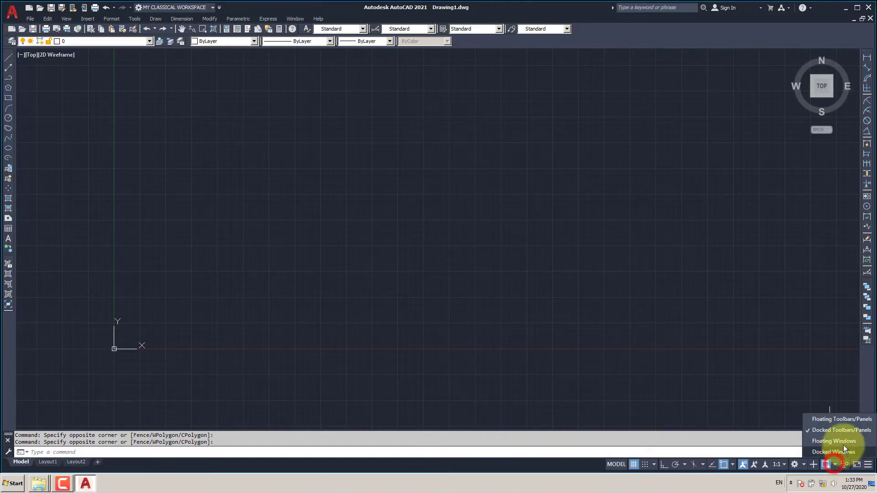
pyautogui.click(829, 420)
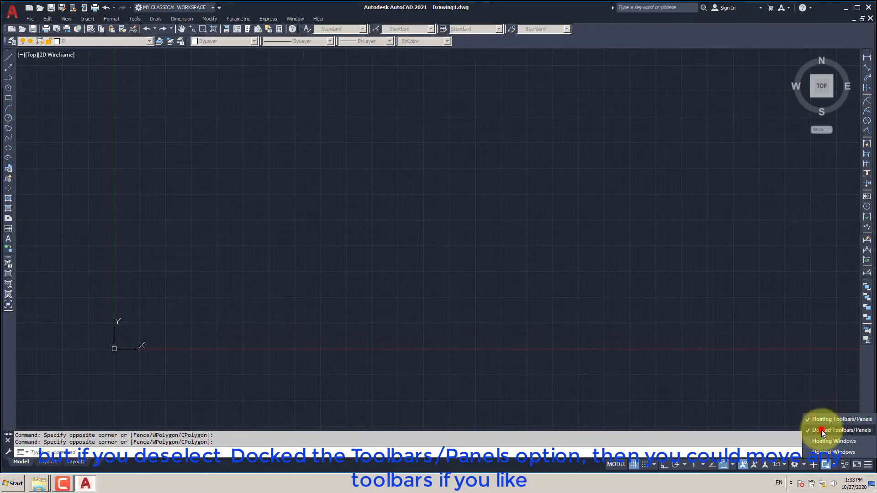
pyautogui.click(821, 430)
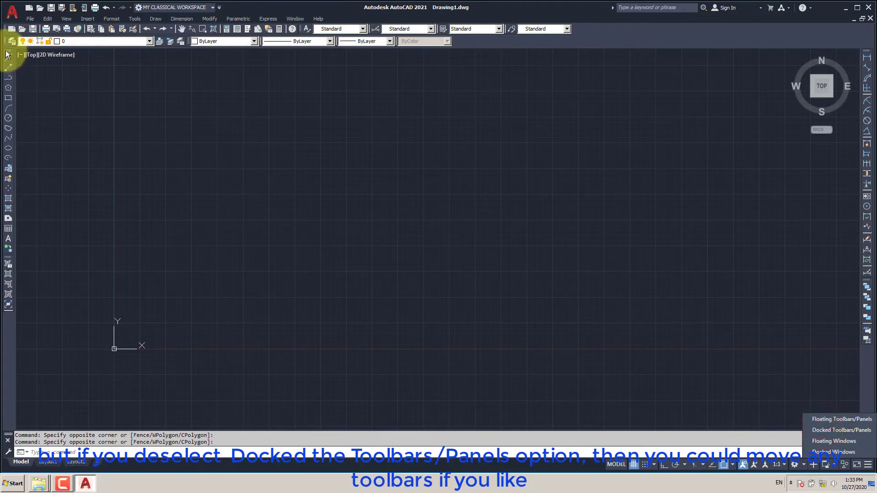
pyautogui.moveTo(6, 54)
pyautogui.mouseDown()
pyautogui.moveTo(63, 63)
pyautogui.moveTo(16, 49)
pyautogui.moveTo(56, 69)
pyautogui.moveTo(50, 78)
pyautogui.mouseUp()
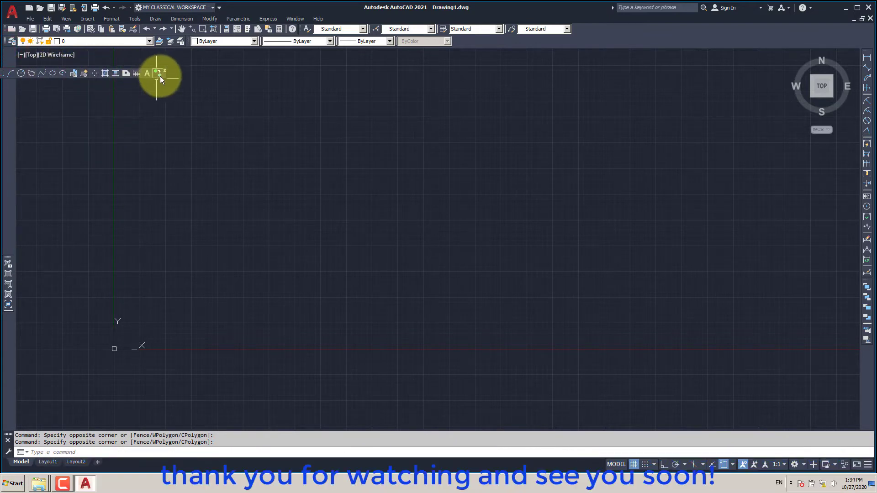
pyautogui.moveTo(164, 73)
pyautogui.mouseDown()
pyautogui.moveTo(131, 62)
pyautogui.moveTo(21, 59)
pyautogui.moveTo(8, 81)
pyautogui.moveTo(9, 147)
pyautogui.mouseUp()
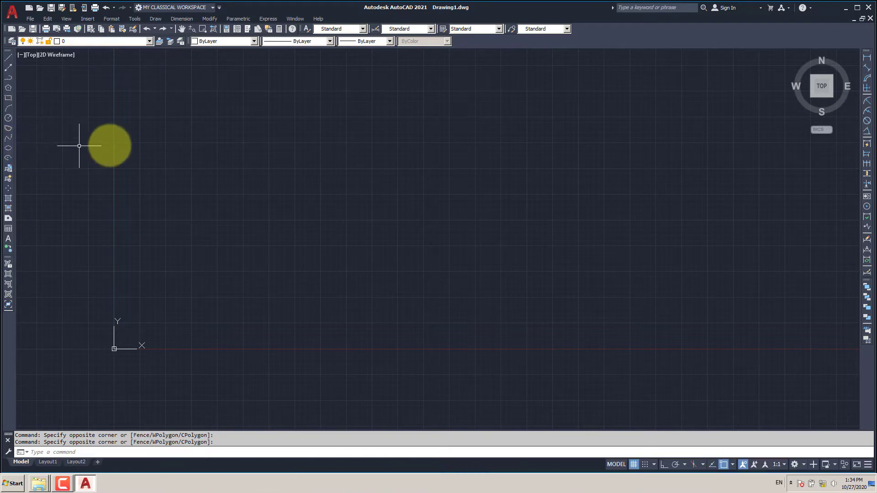
# - Lock the docked toolbars and panels again and check that lock on the Draw toolbar
pyautogui.click(838, 465)
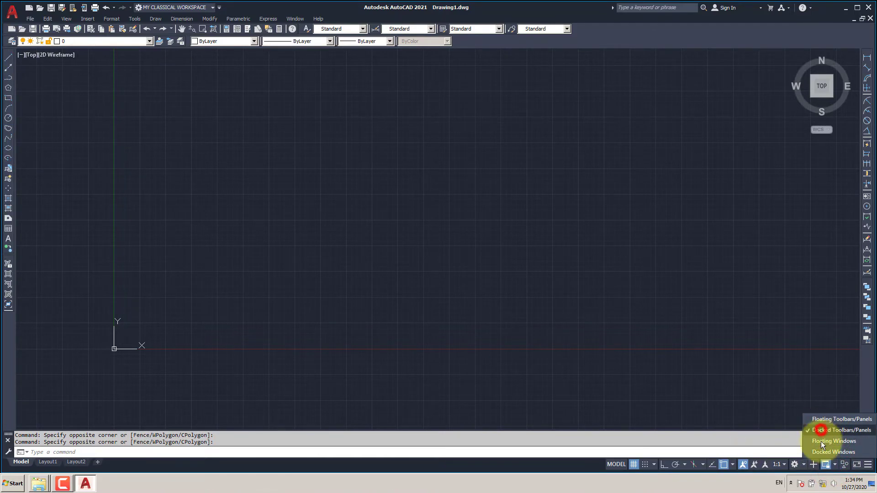
pyautogui.click(9, 54)
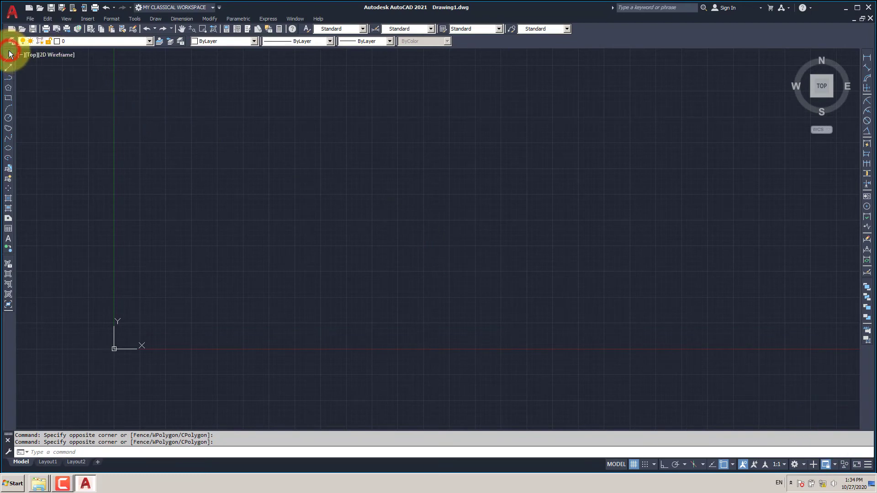